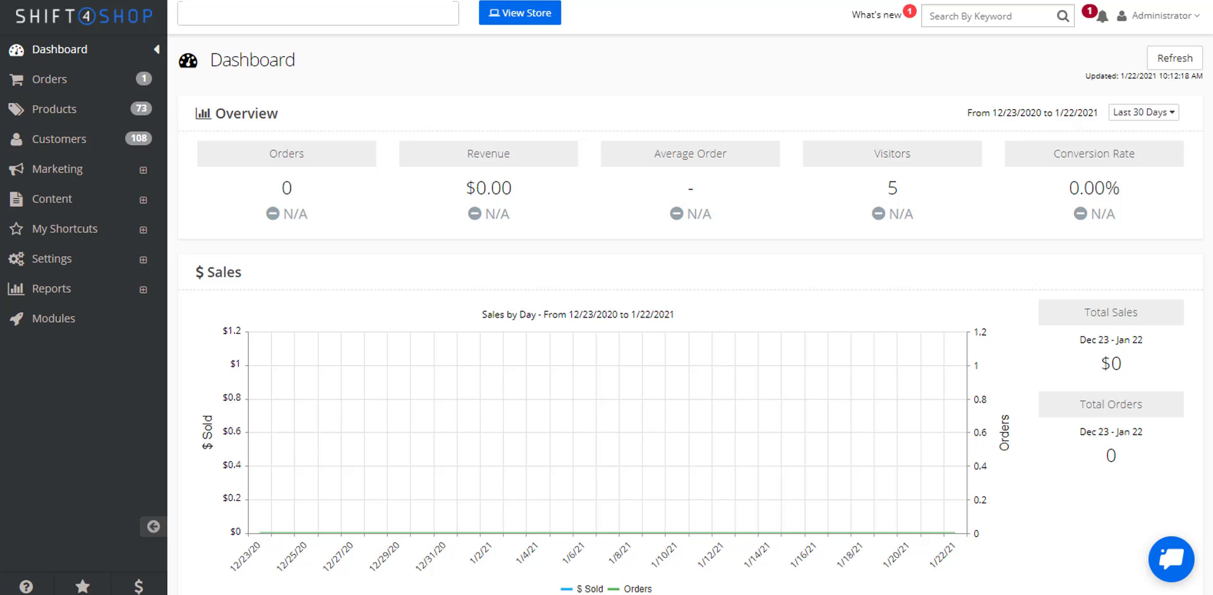
Step: Find the Reward Points For Customers module by searching for "rewar" and open its settings
click(53, 319)
text(rewar)
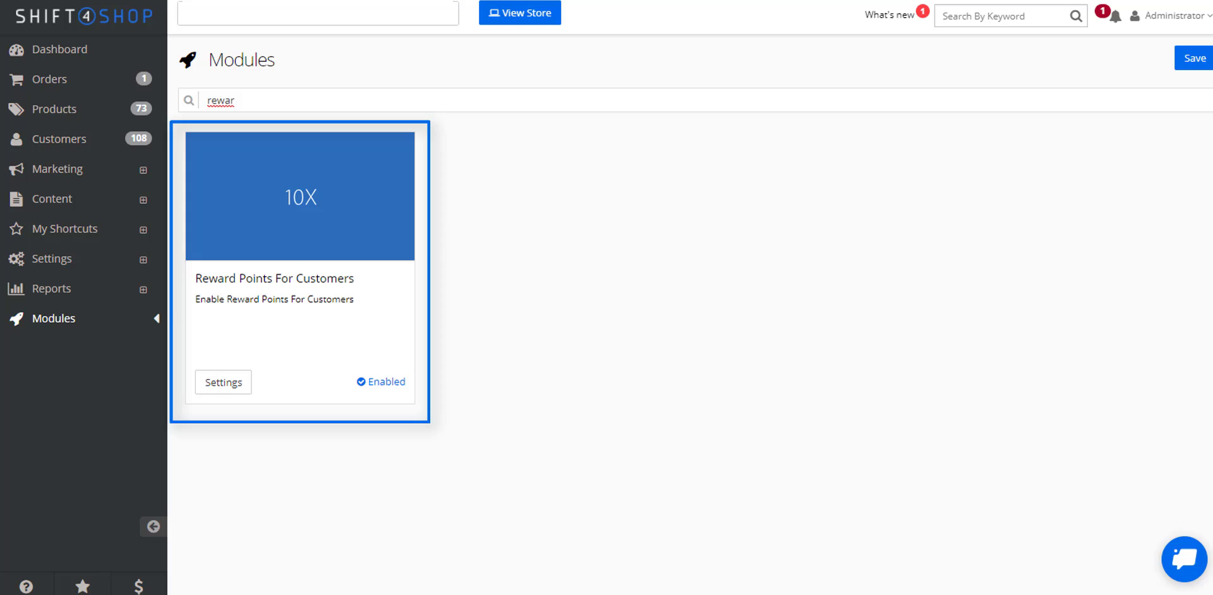
click(224, 382)
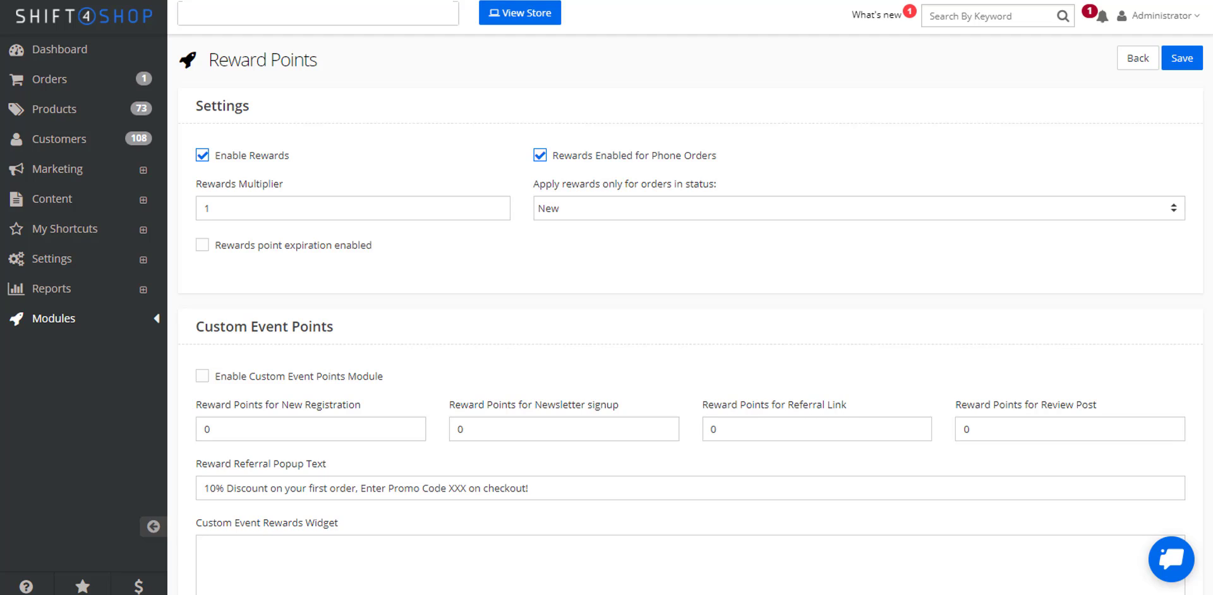
Step: Set the Rewards Multiplier to .5 and enable reward point expiration after 365 days
double_click(206, 208)
key(BackSpace)
text(.5)
click(202, 245)
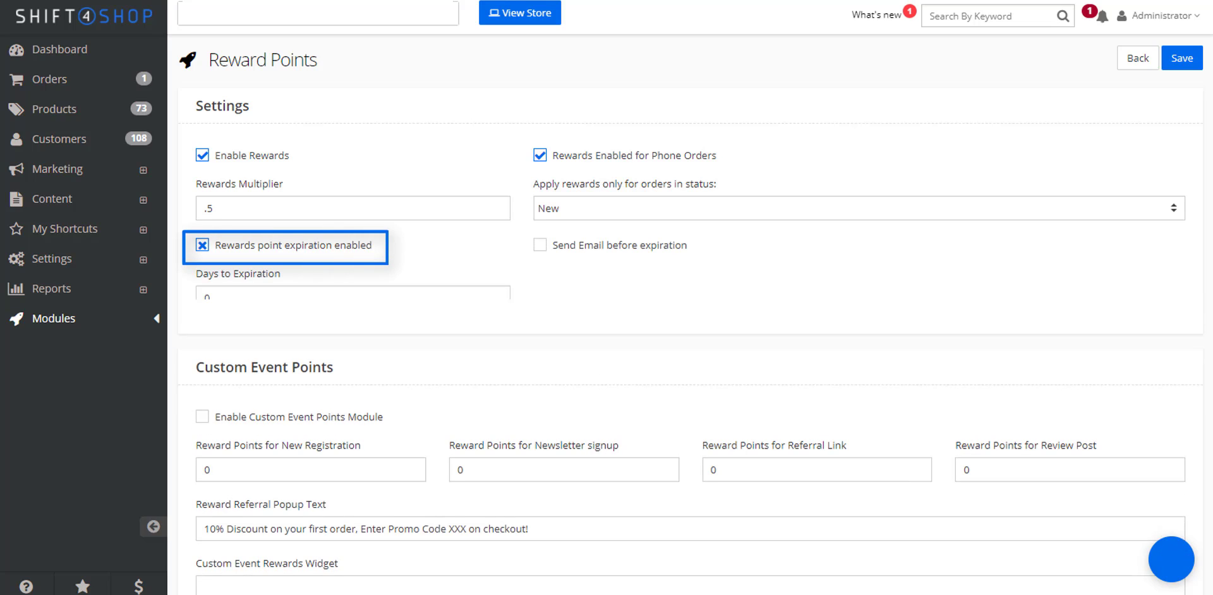
click(352, 298)
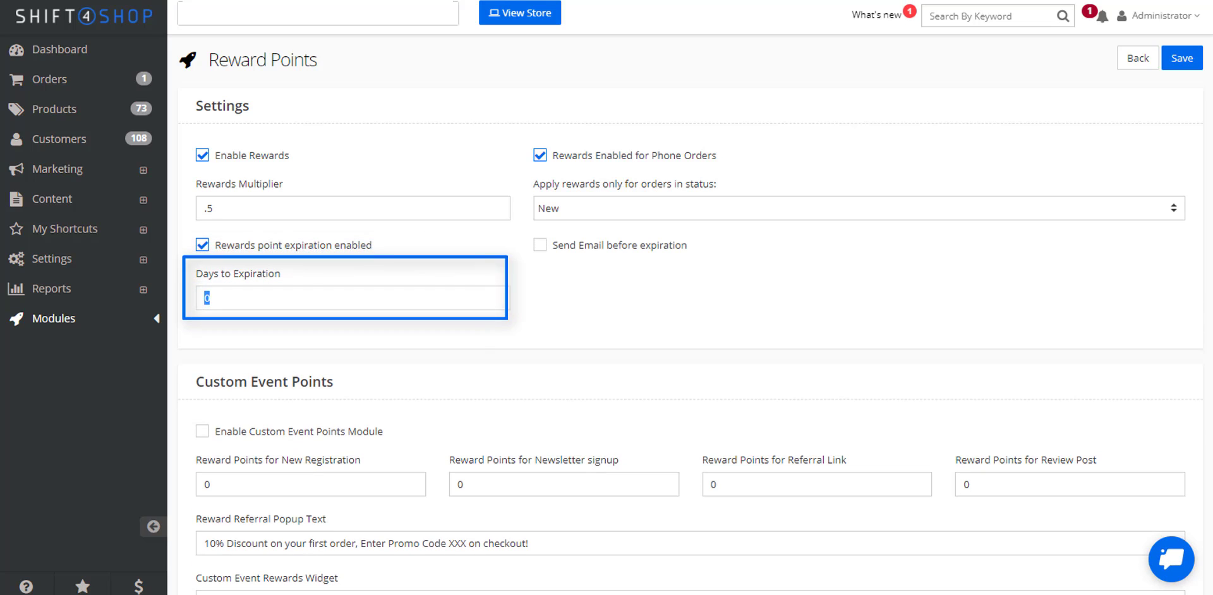
text(365)
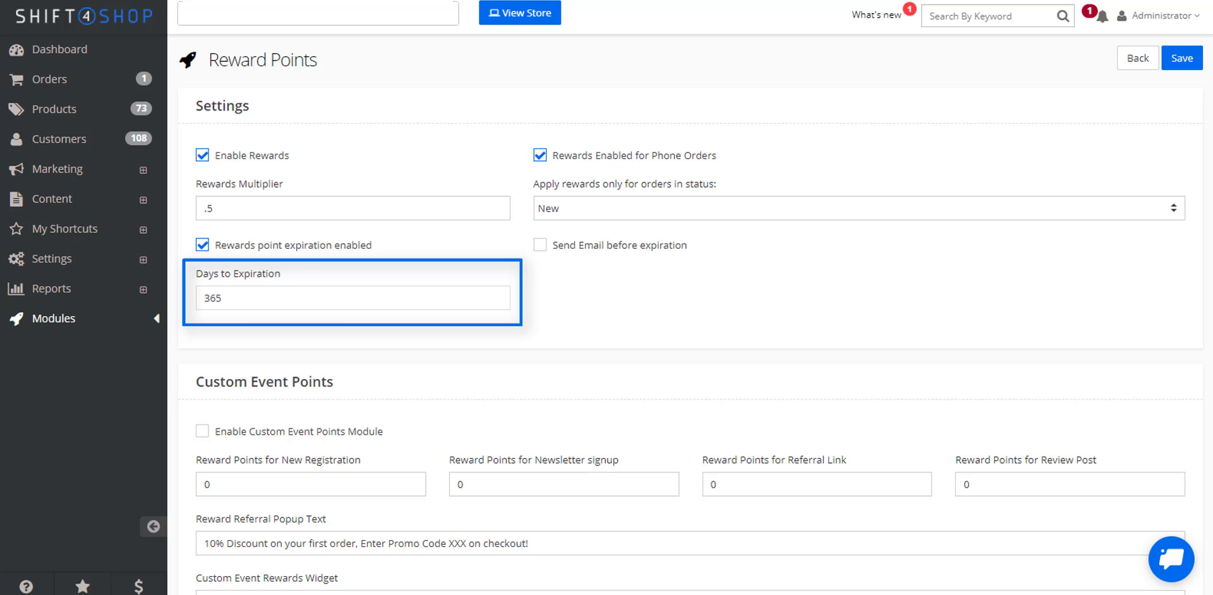
Step: Enable the e-mail before expiration, set it to 30 days, and save the reward settings
click(540, 245)
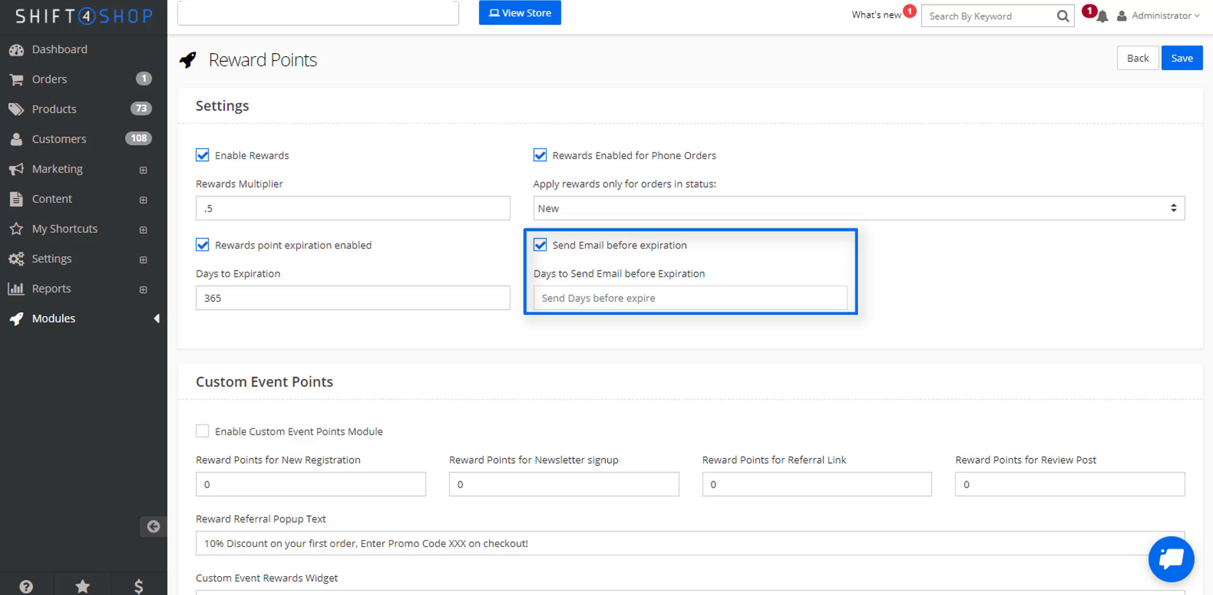
key(Tab)
text(30)
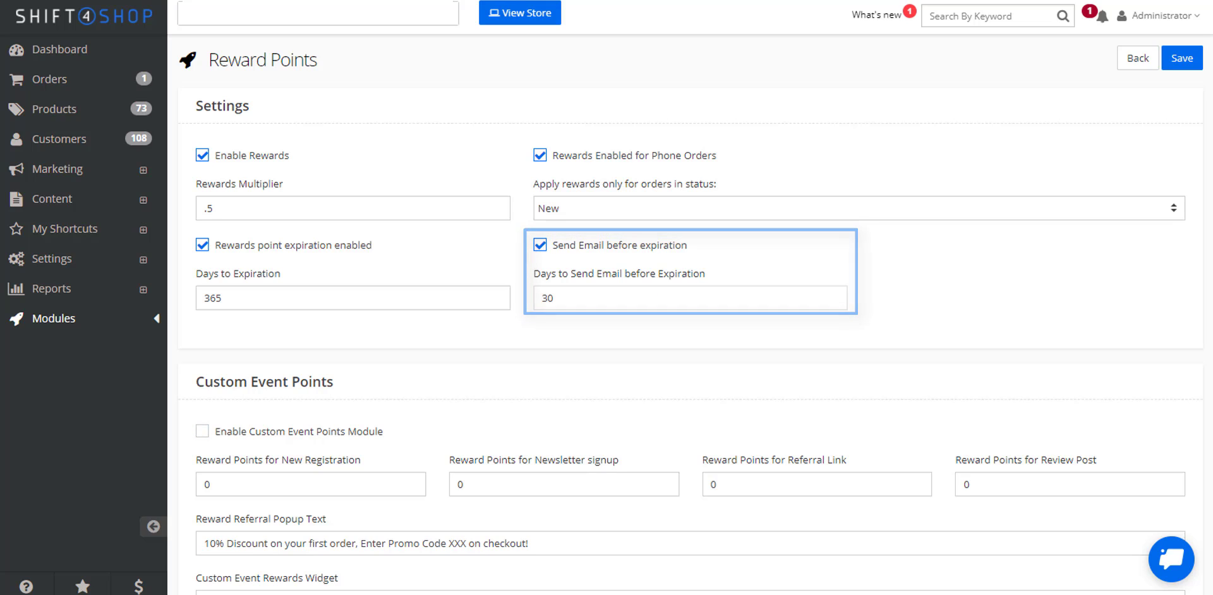
key(Return)
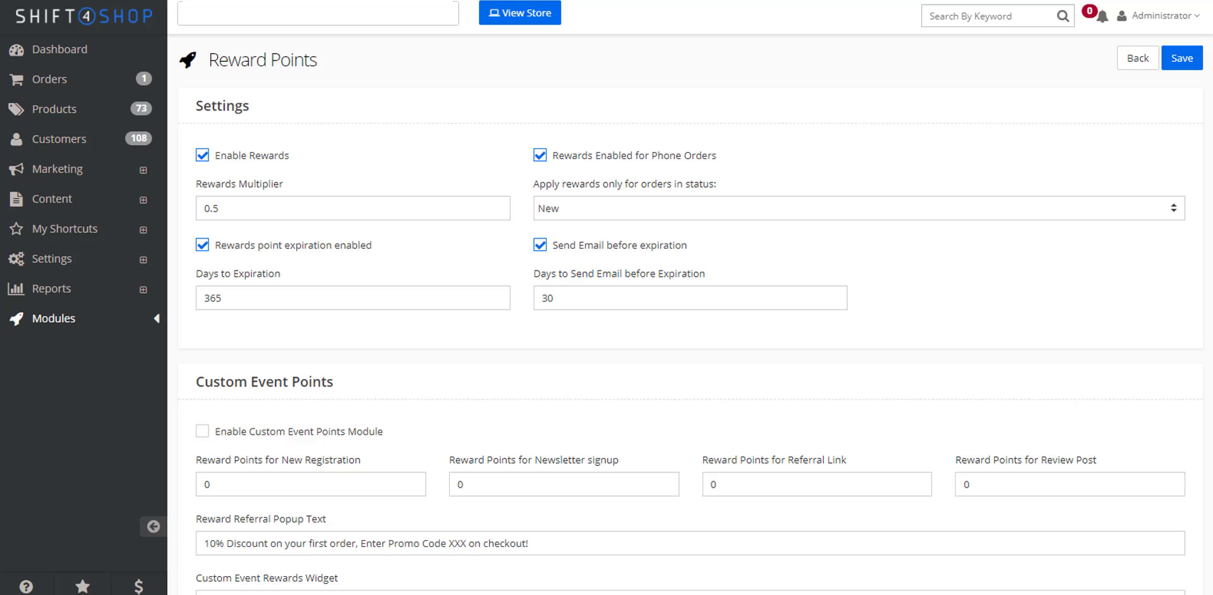
Step: Open the product [DEMO] Unisex Jersey Short Sleeve Shirt from the product list
click(54, 109)
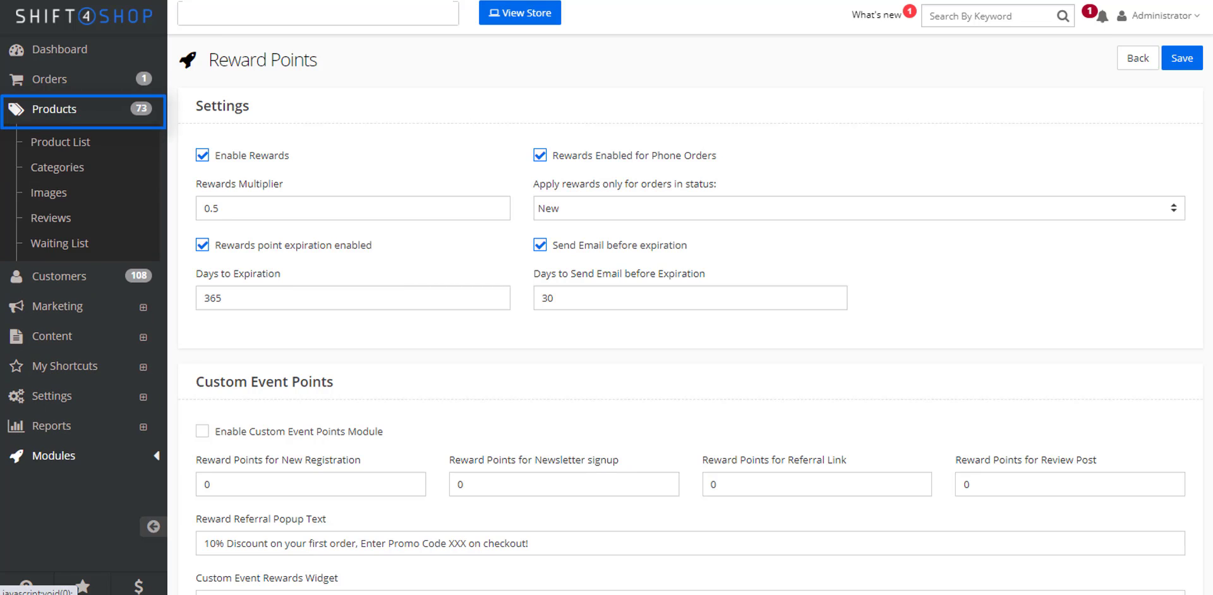
click(60, 142)
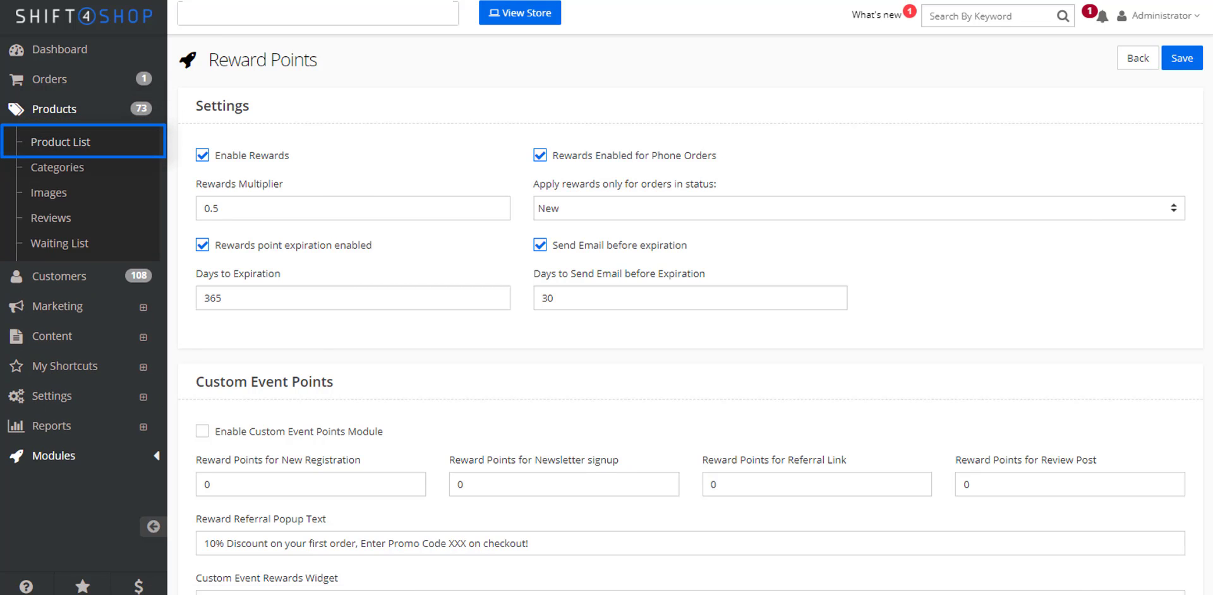
key(Return)
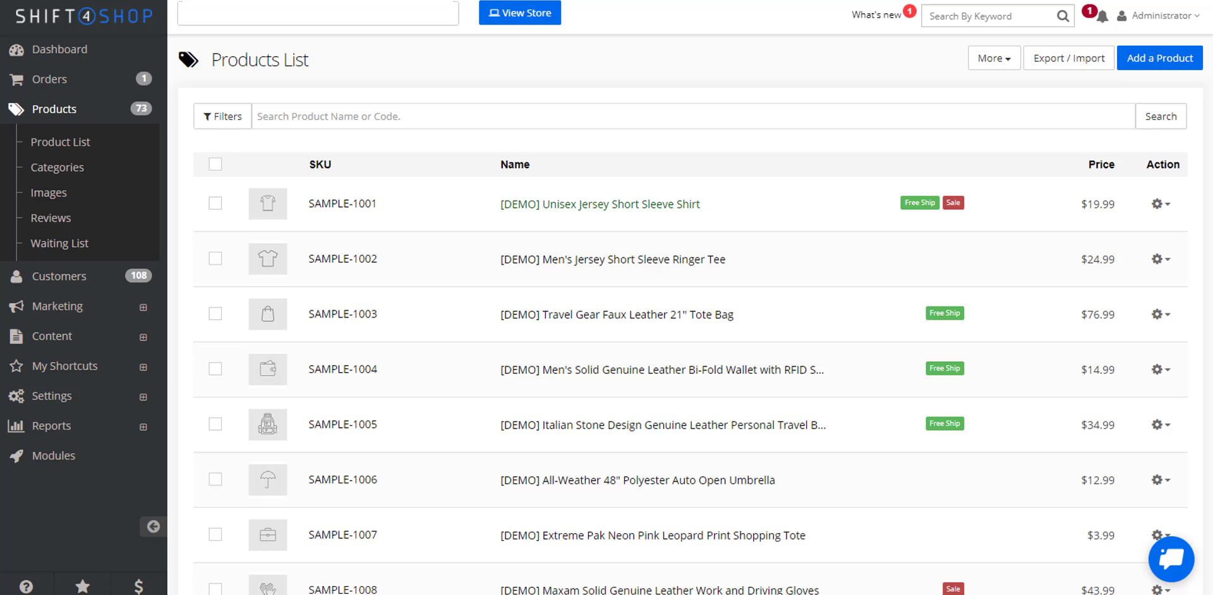
click(600, 204)
Step: Set the product's Redeem Points to 100 in its Reward Options
scroll(690, 334, down, 7)
click(546, 502)
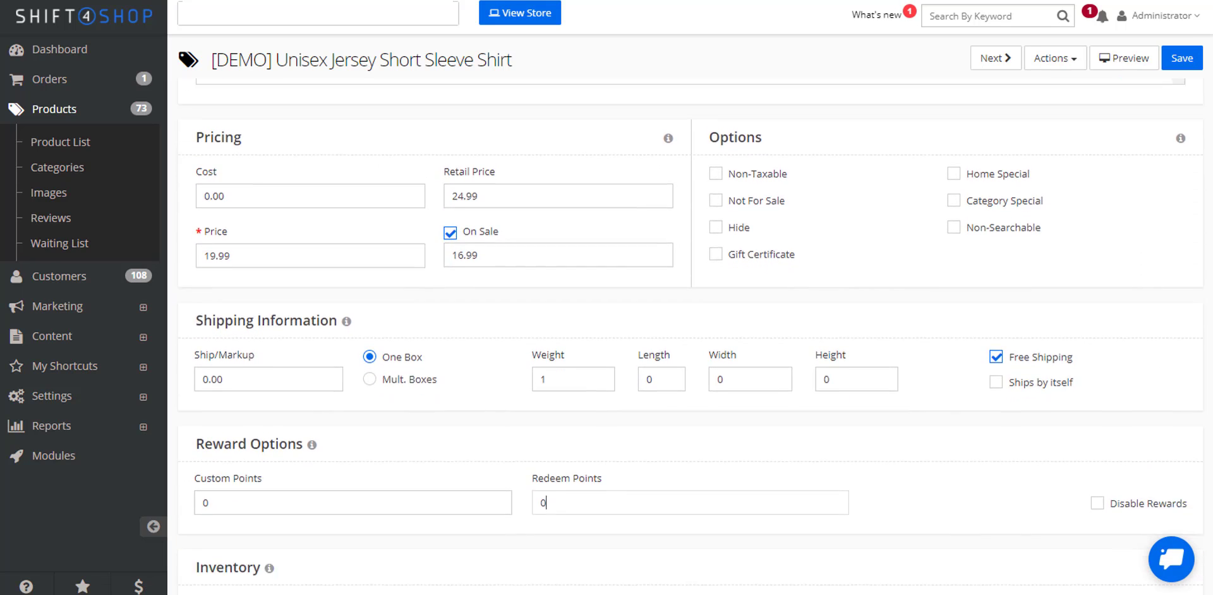
key(shift+Tab)
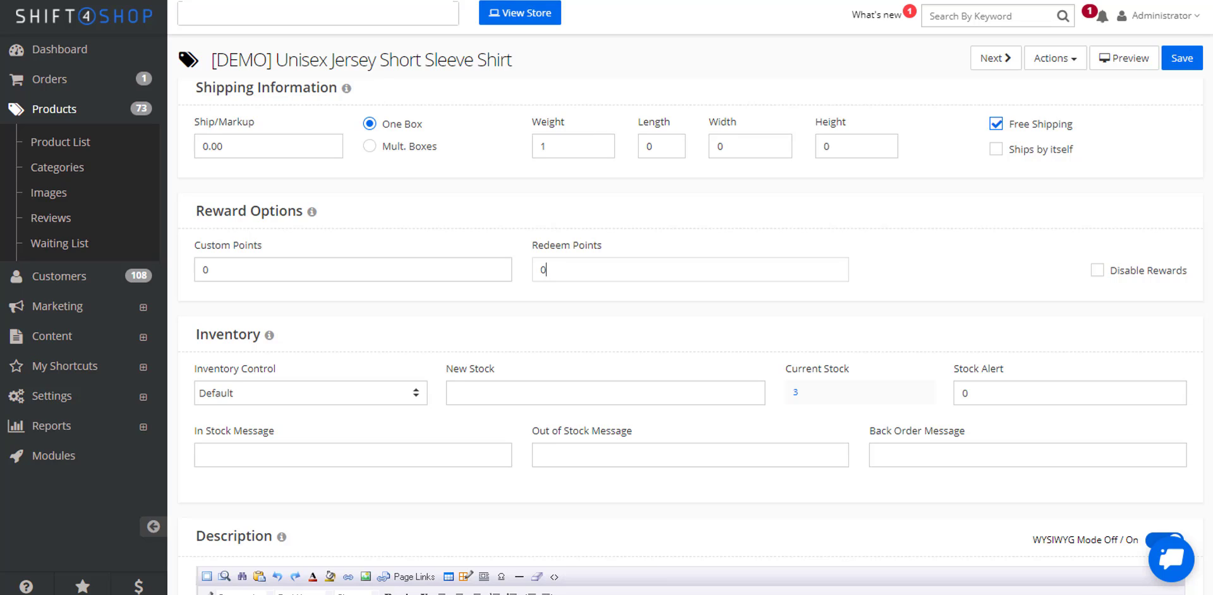
key(BackSpace)
text(100)
scroll(691, 316, up, 2)
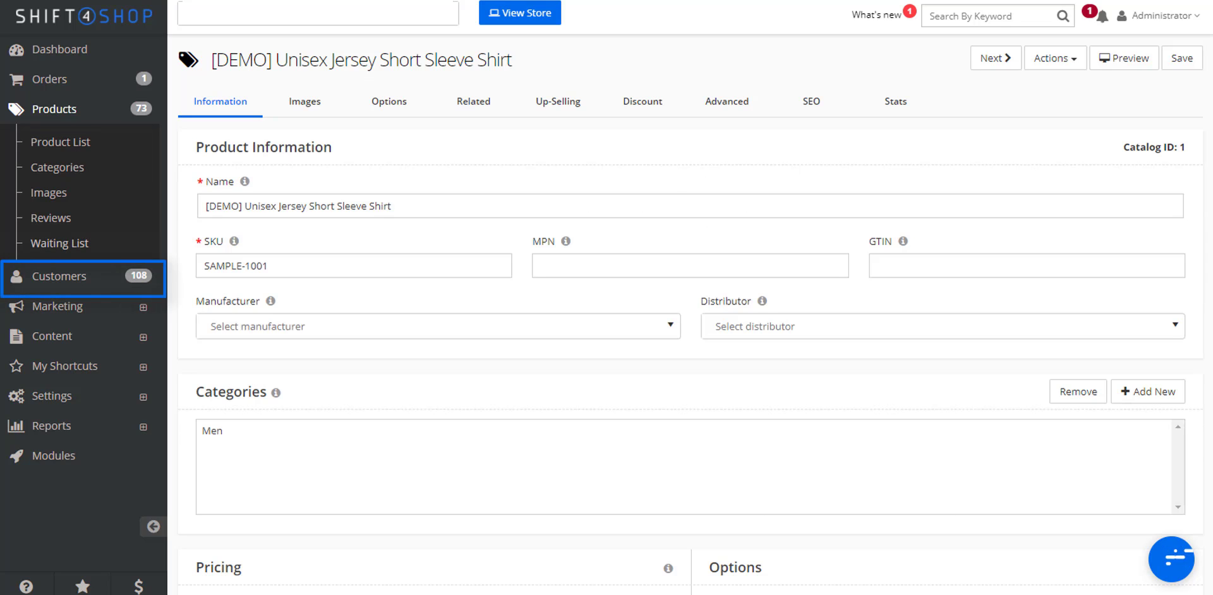
Step: Open the rewards record of the first customer in the customer list
click(59, 276)
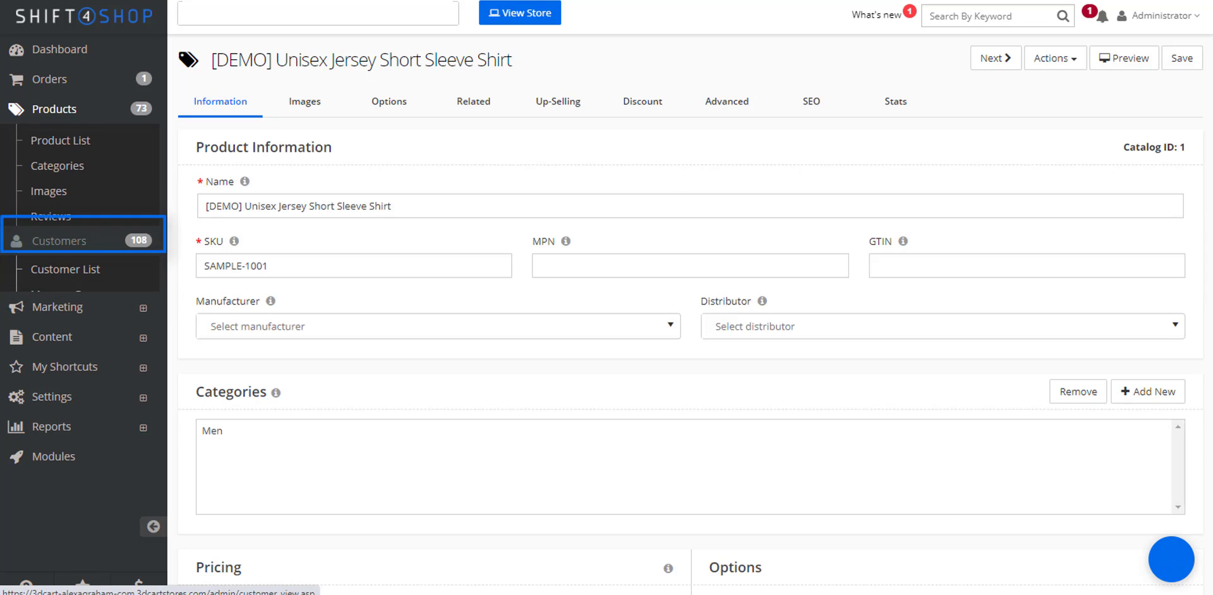
click(65, 171)
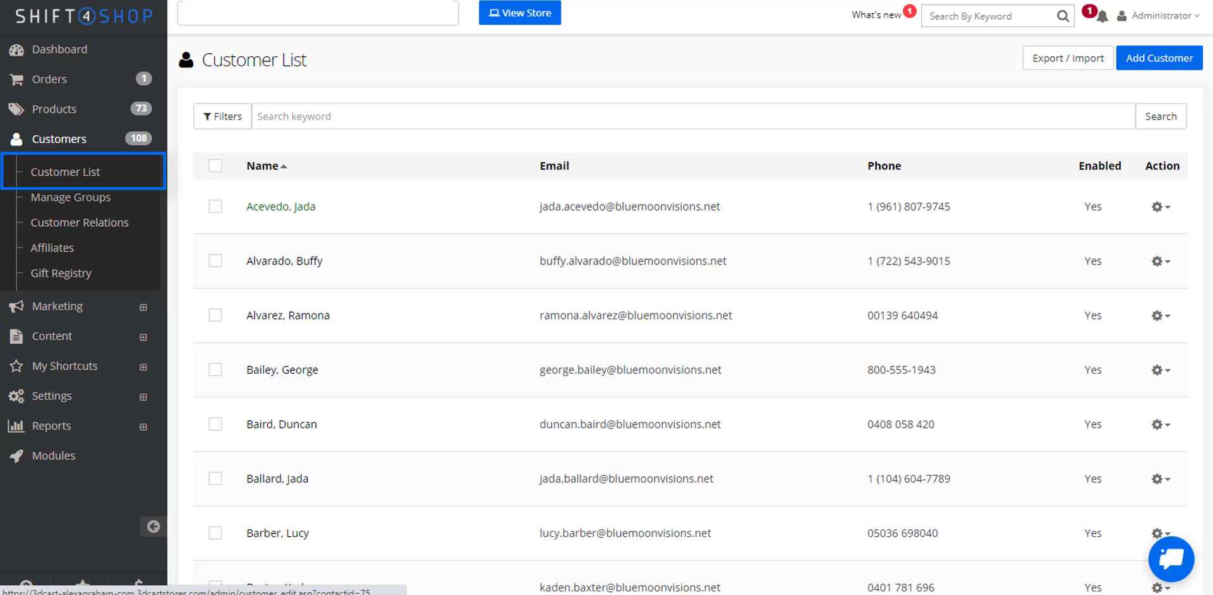
click(280, 206)
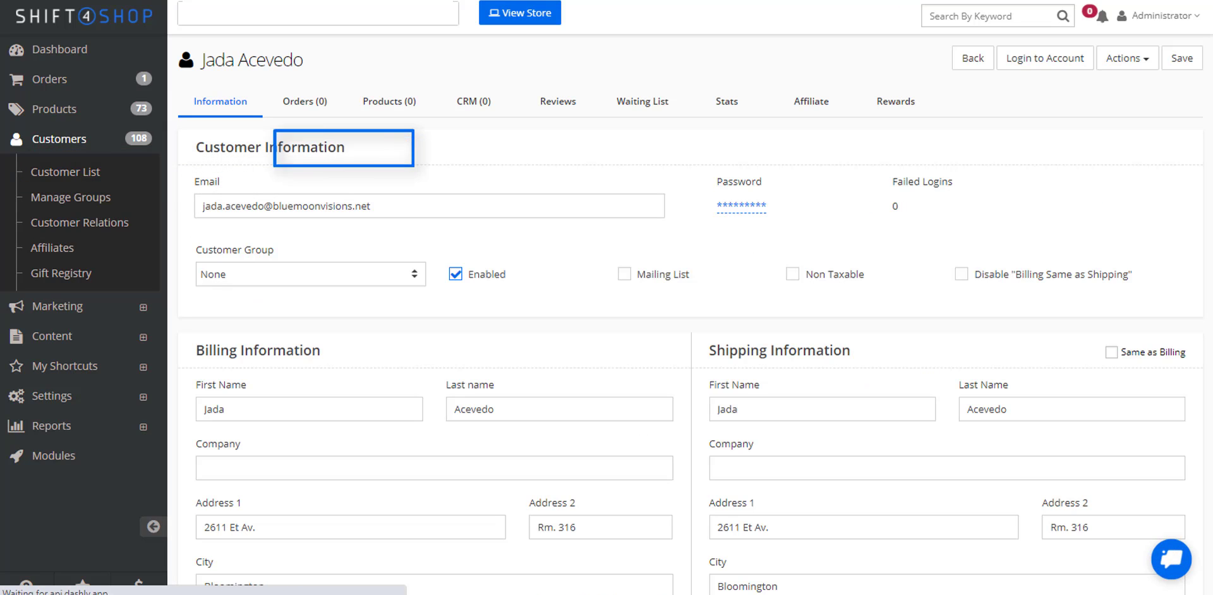
click(895, 101)
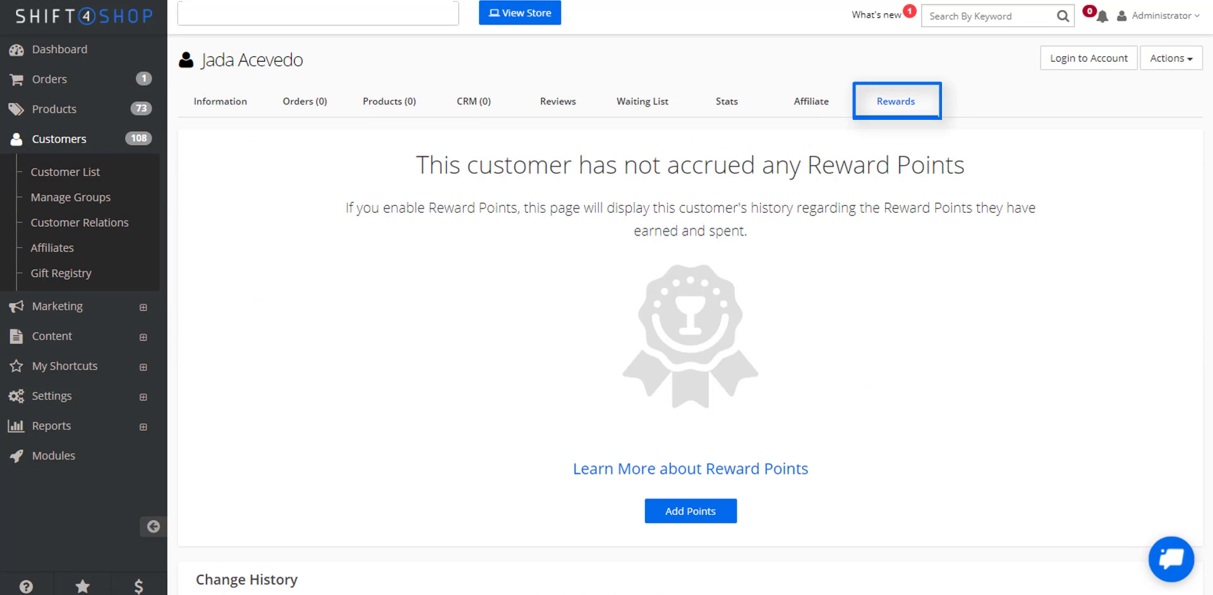
Step: Add 50 reward points to the customer with the reference "Rewards Jan" and save the entry
click(691, 511)
text(50)
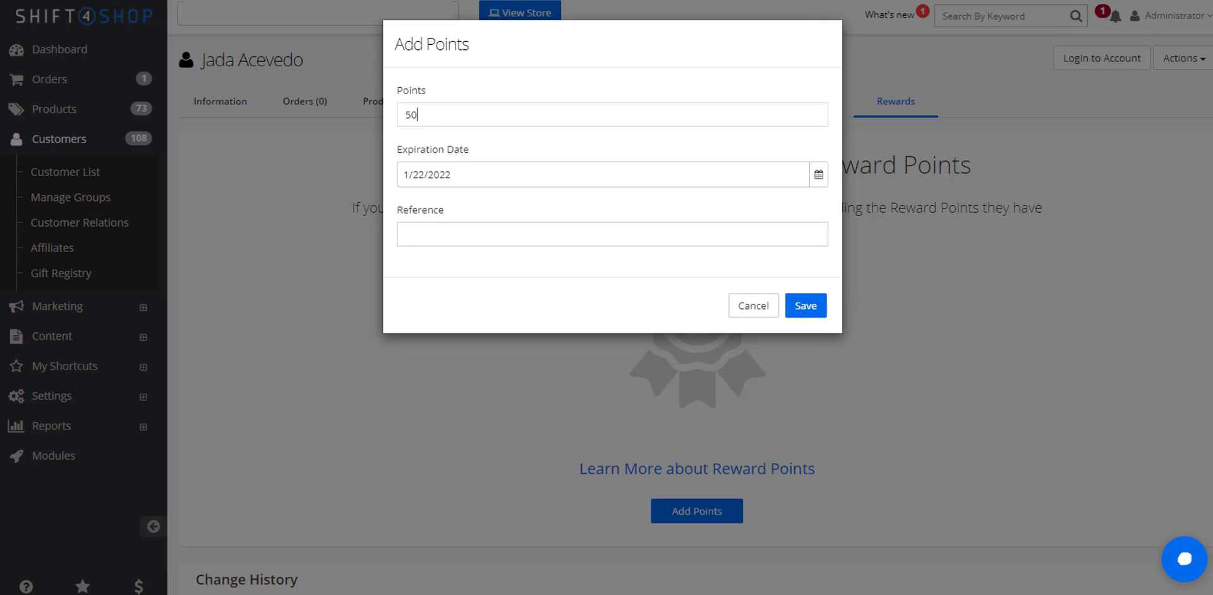
text(Rewards Jan)
click(806, 305)
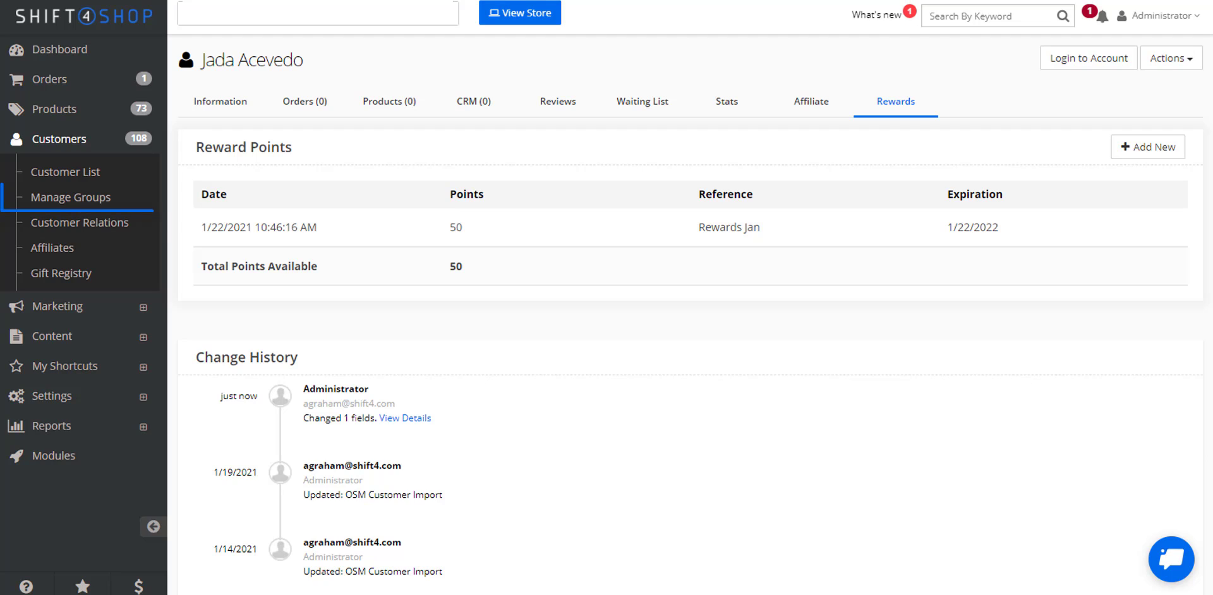
Step: Edit the Wholesale customer group and disable reward points for it
click(70, 197)
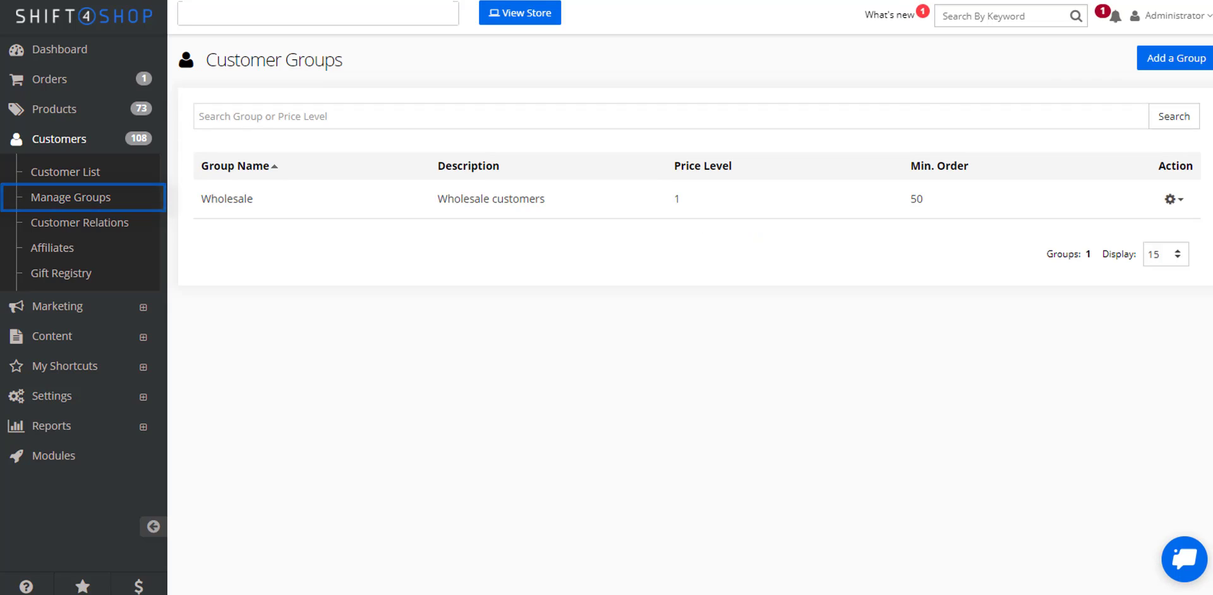
click(1173, 199)
click(1094, 226)
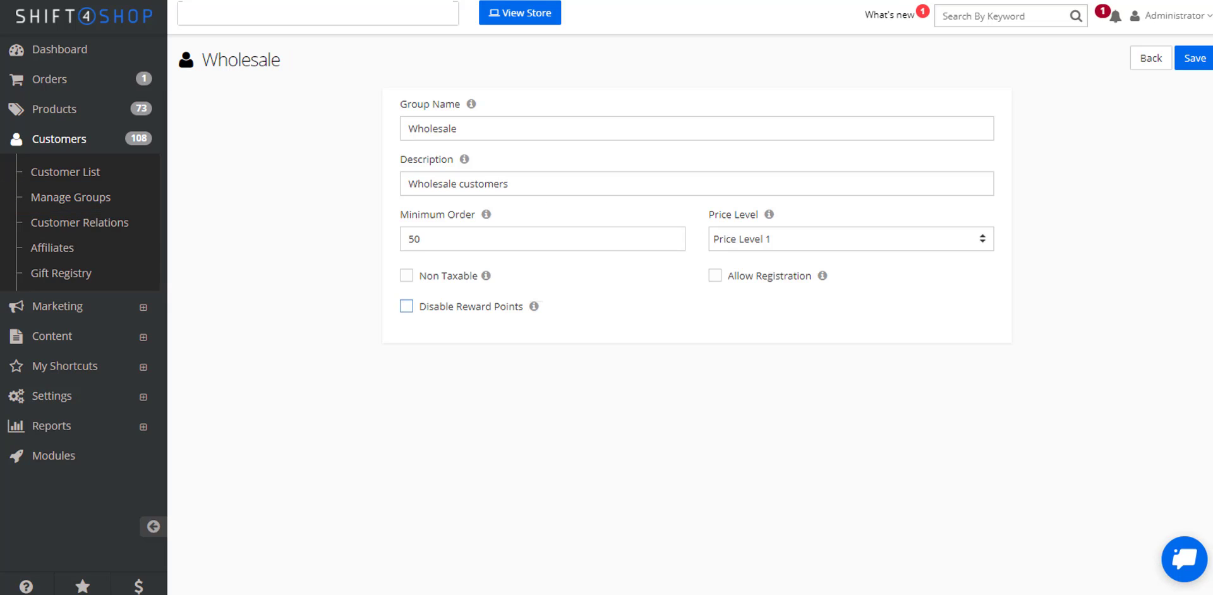
click(407, 306)
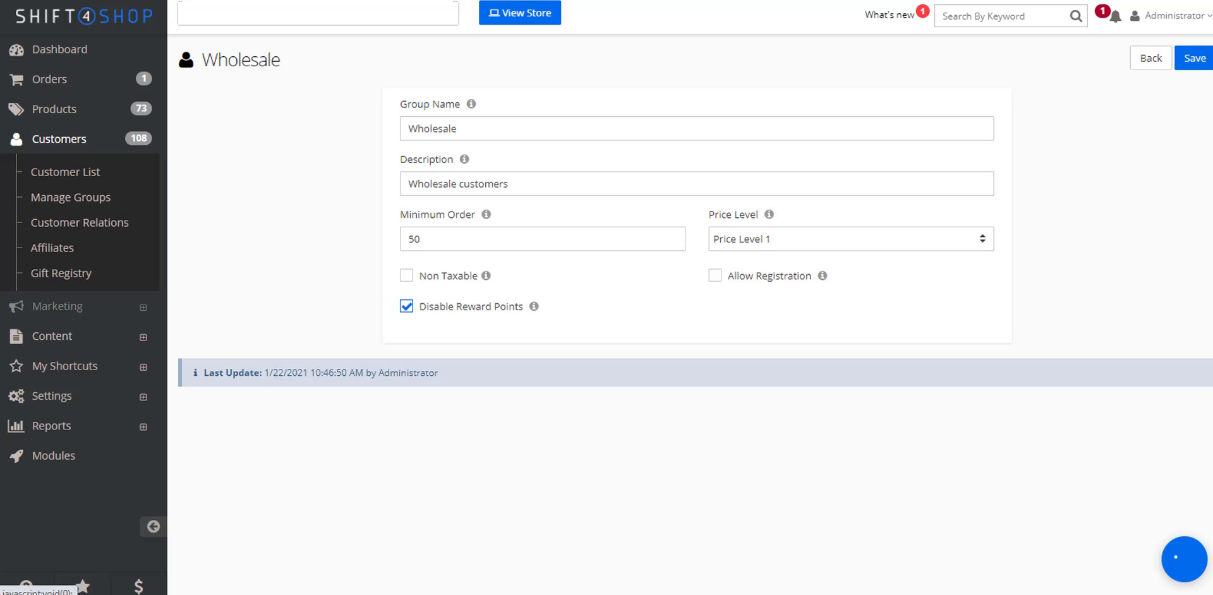
Step: Create an automatic promotion named "100 Bonus Points for $250 Spent" in the Promotion Manager
click(57, 306)
click(80, 252)
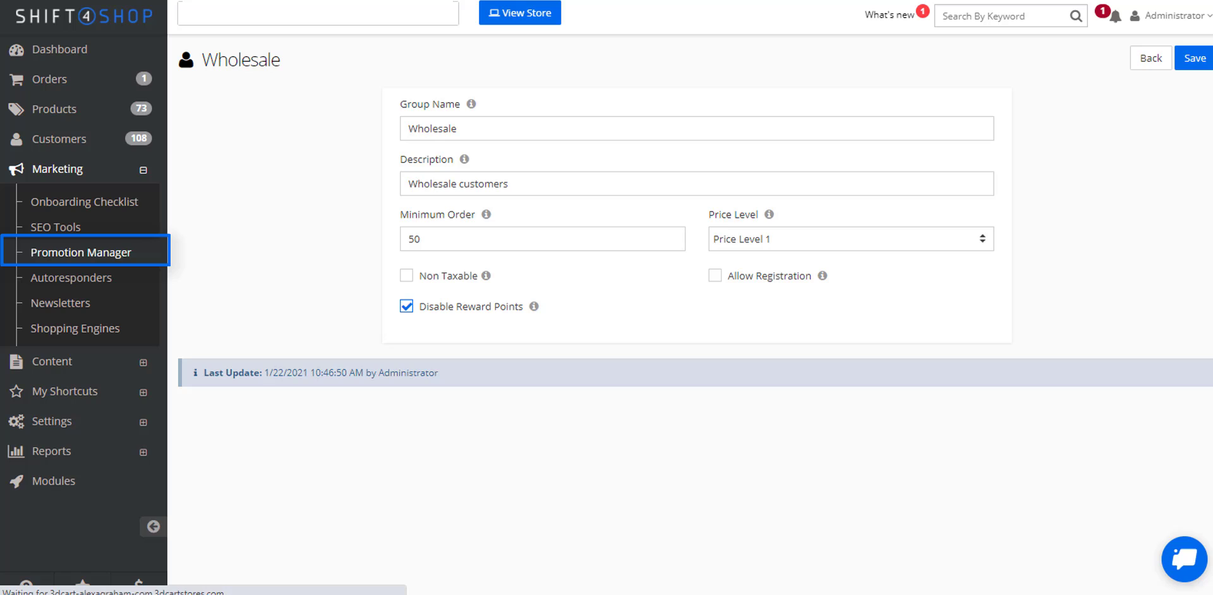
text(100 )
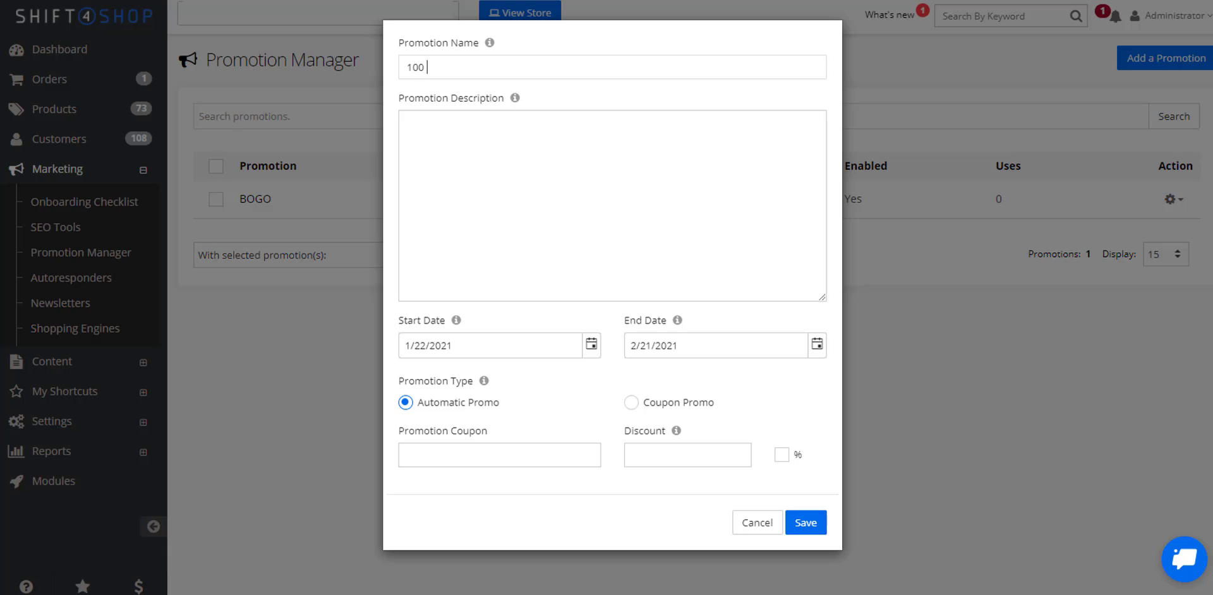
text(Bonus Points for $250 Spent)
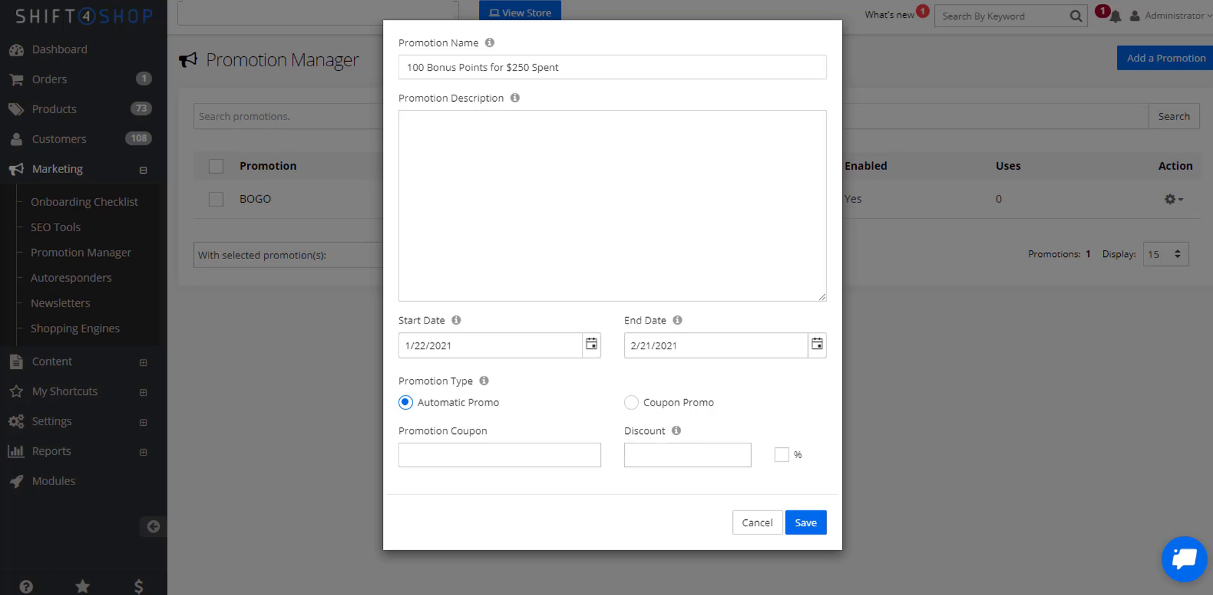
click(805, 522)
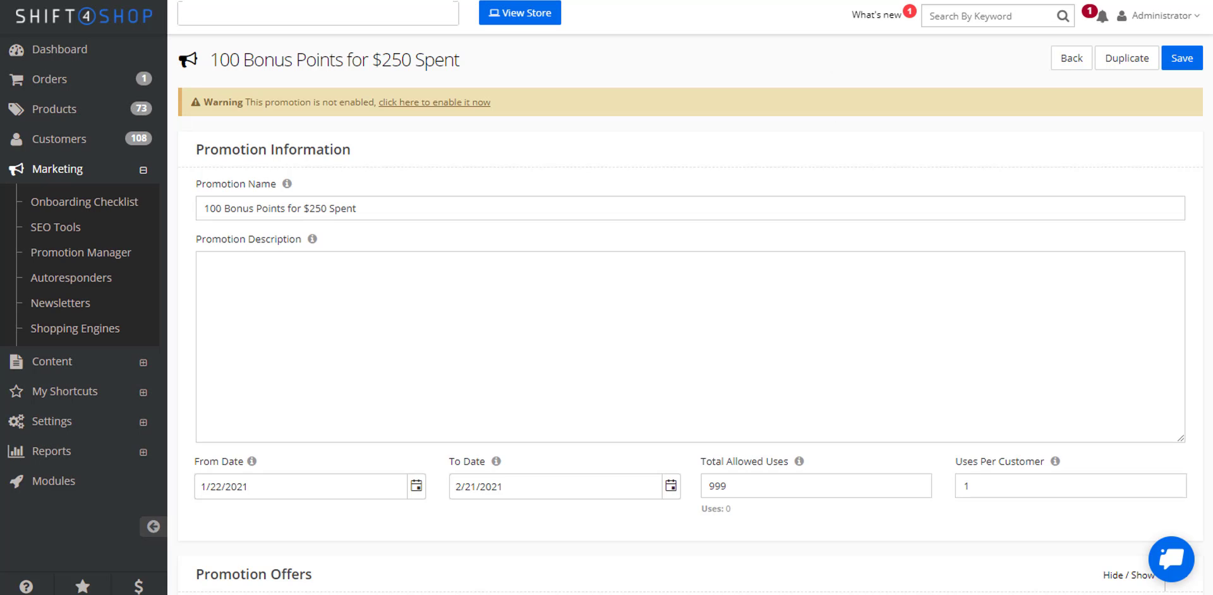
Step: Set the Bonus Reward Points in the promotion's offers to 100
scroll(691, 342, down, 6)
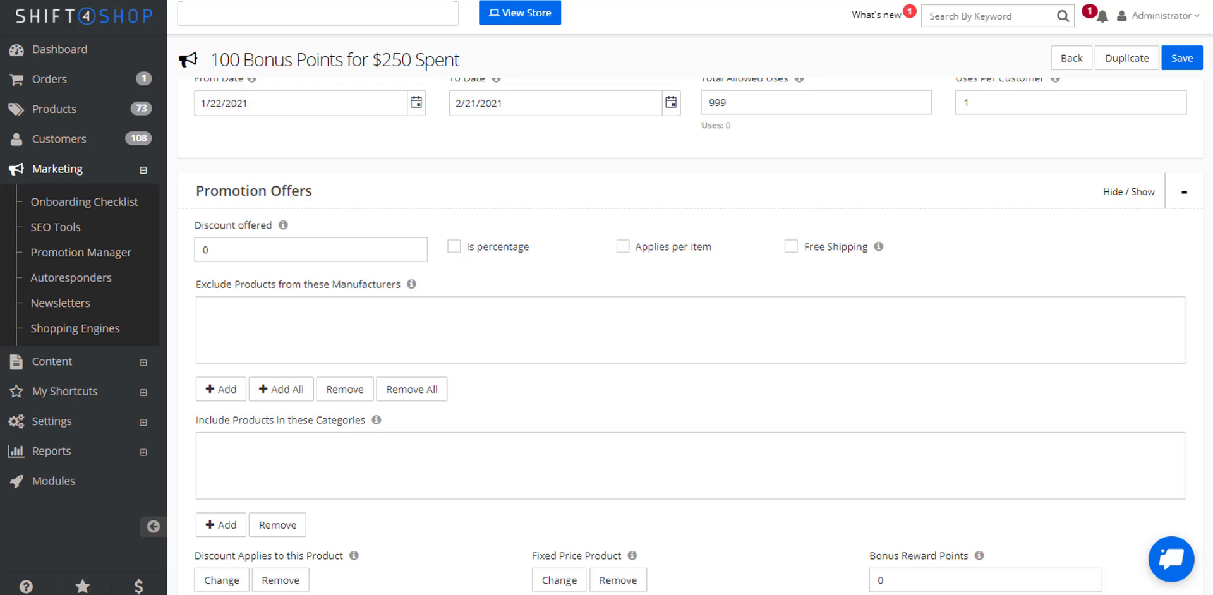
scroll(691, 341, down, 1)
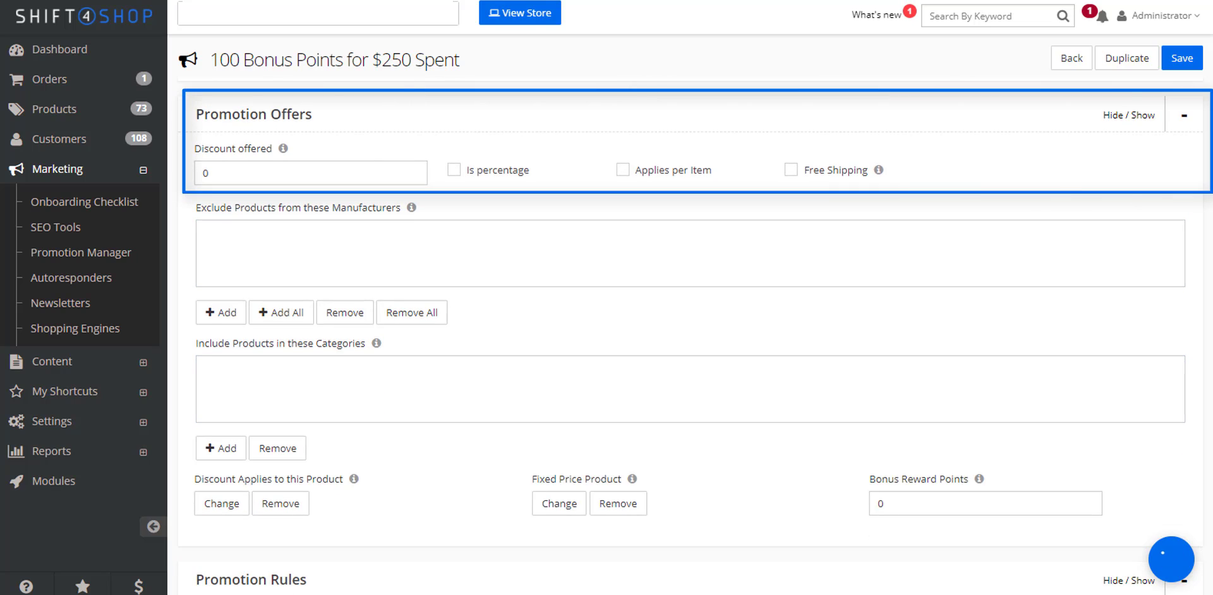
double_click(985, 503)
text(100)
Step: Set the promotion rules' minimum order amount to $250 and save the promotion
scroll(690, 341, down, 5)
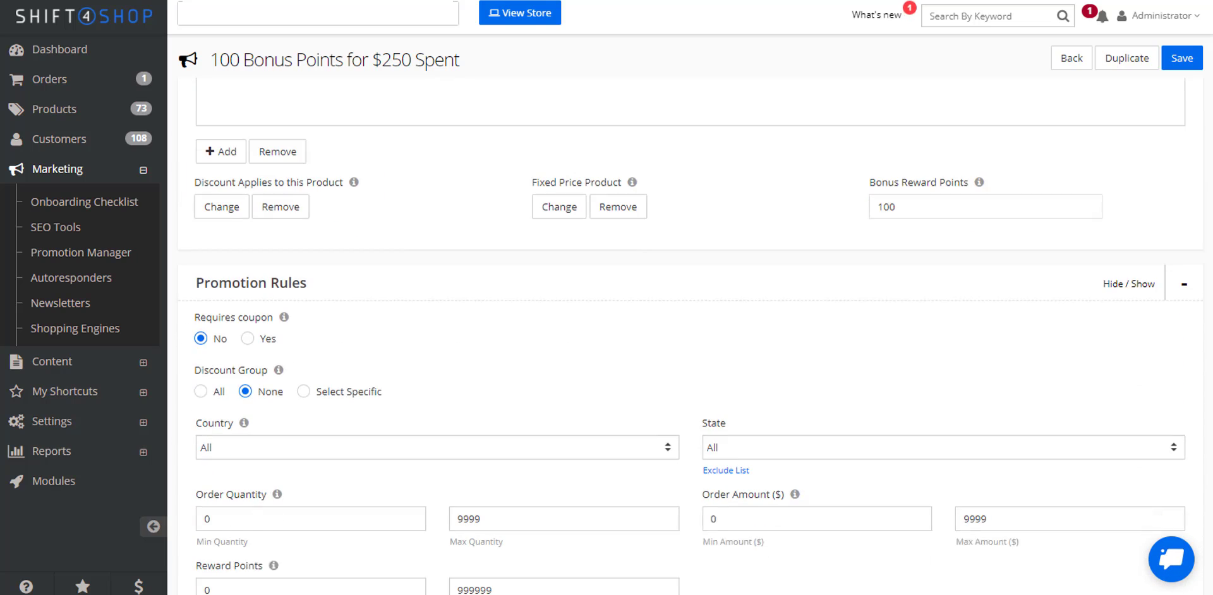
double_click(713, 432)
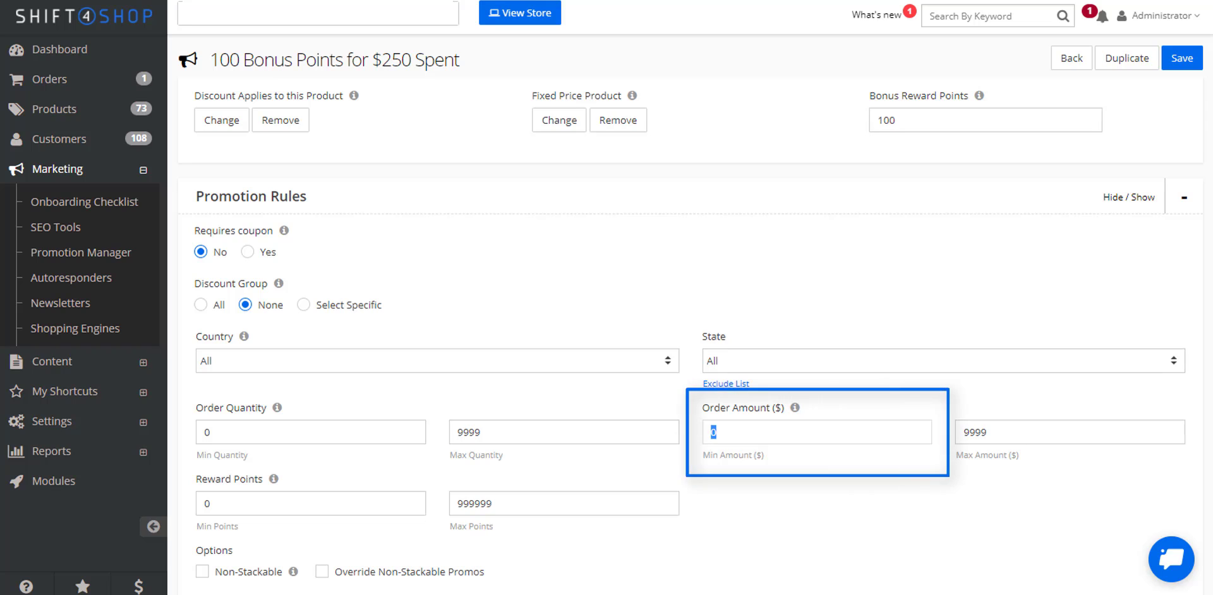
text(250)
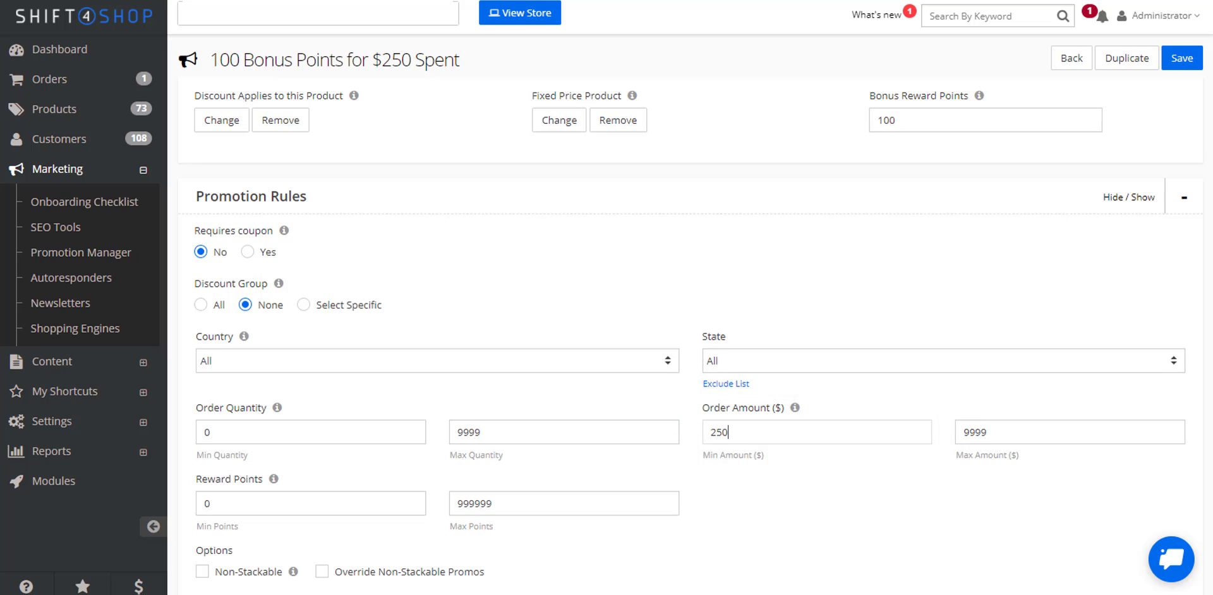
click(1181, 57)
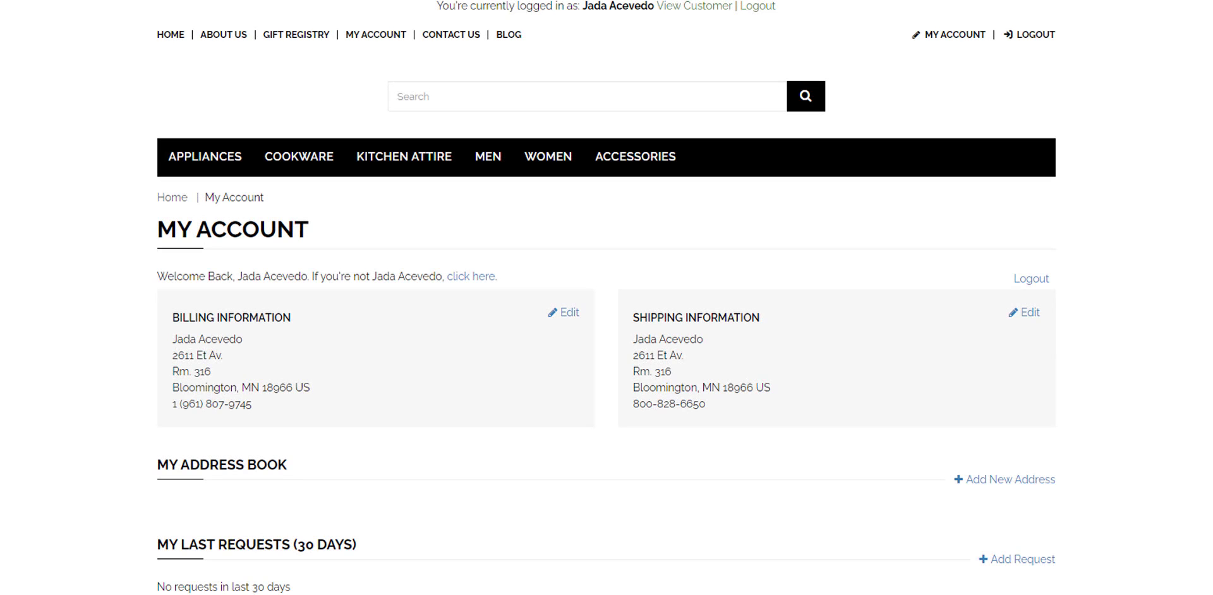
Step: View the My Rewards section of the customer's storefront account and open its redeem page
scroll(607, 316, down, 5)
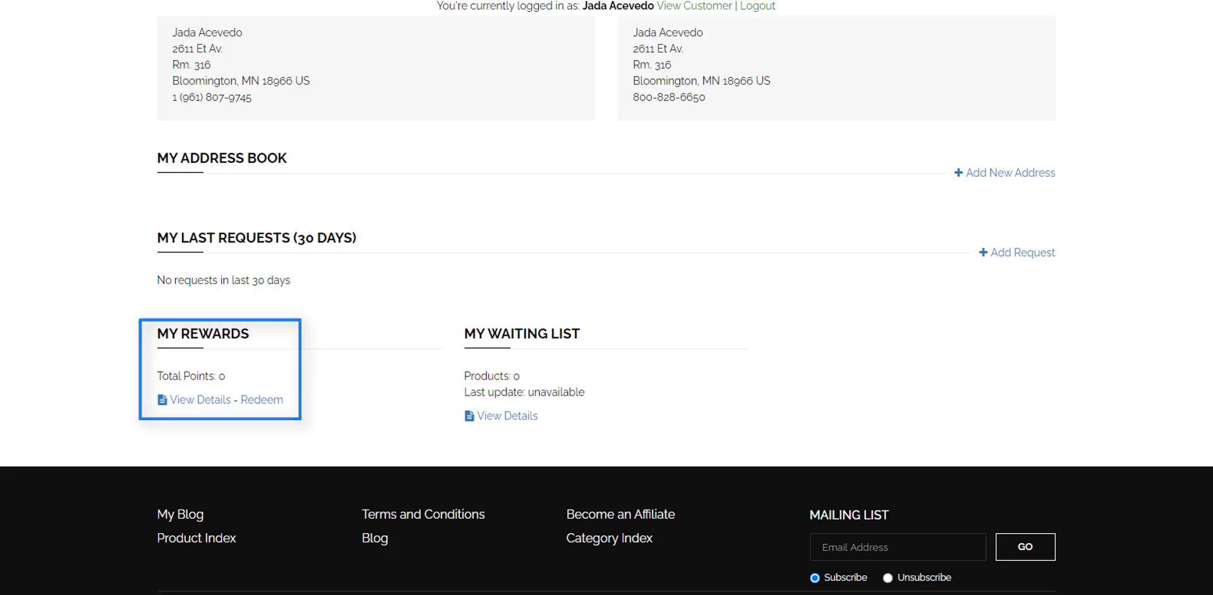
click(262, 399)
scroll(607, 297, down, 2)
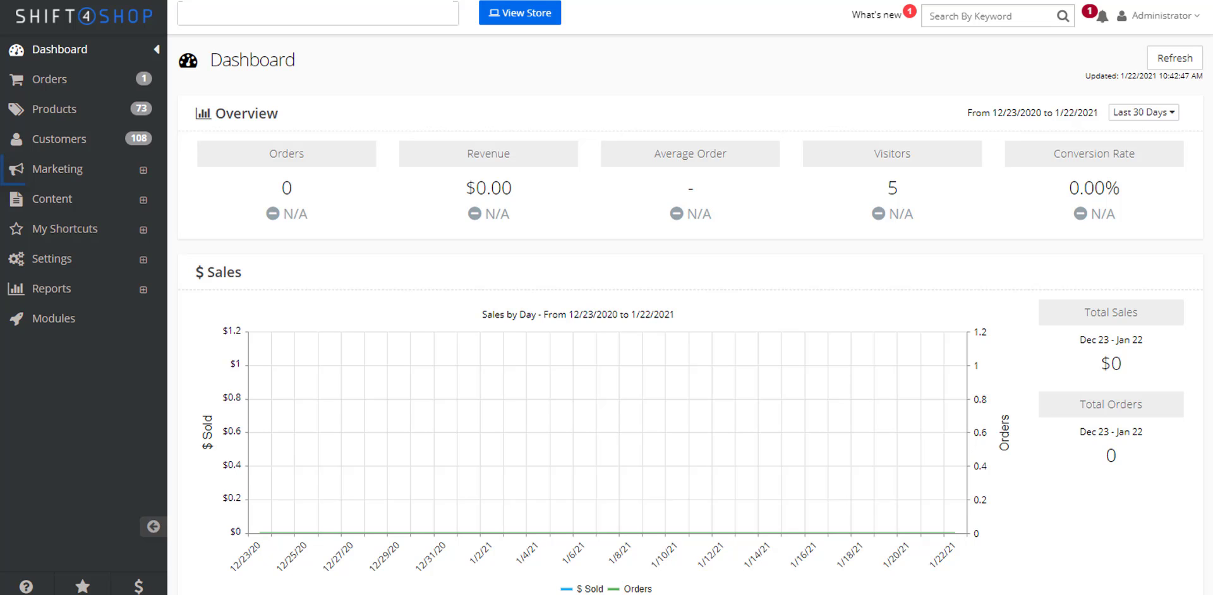
Step: Open the newsletter SmartList "Rewards - All Customers with Active Reward Points" from the marketing newsletters
click(83, 169)
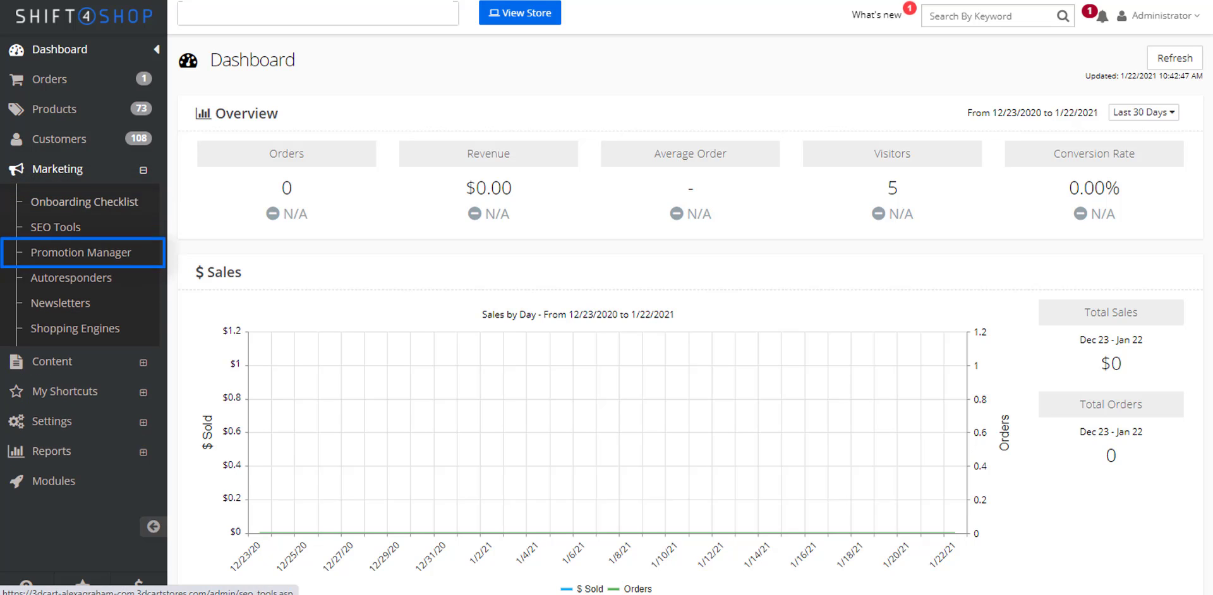
click(60, 303)
click(875, 569)
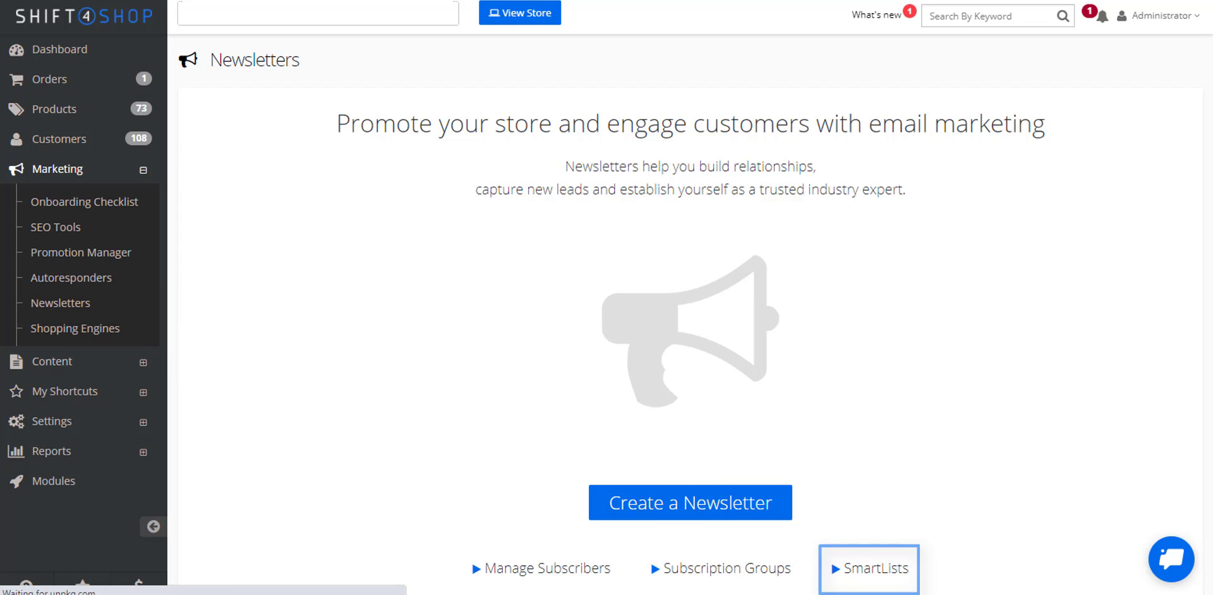
scroll(690, 316, down, 3)
scroll(690, 328, down, 1)
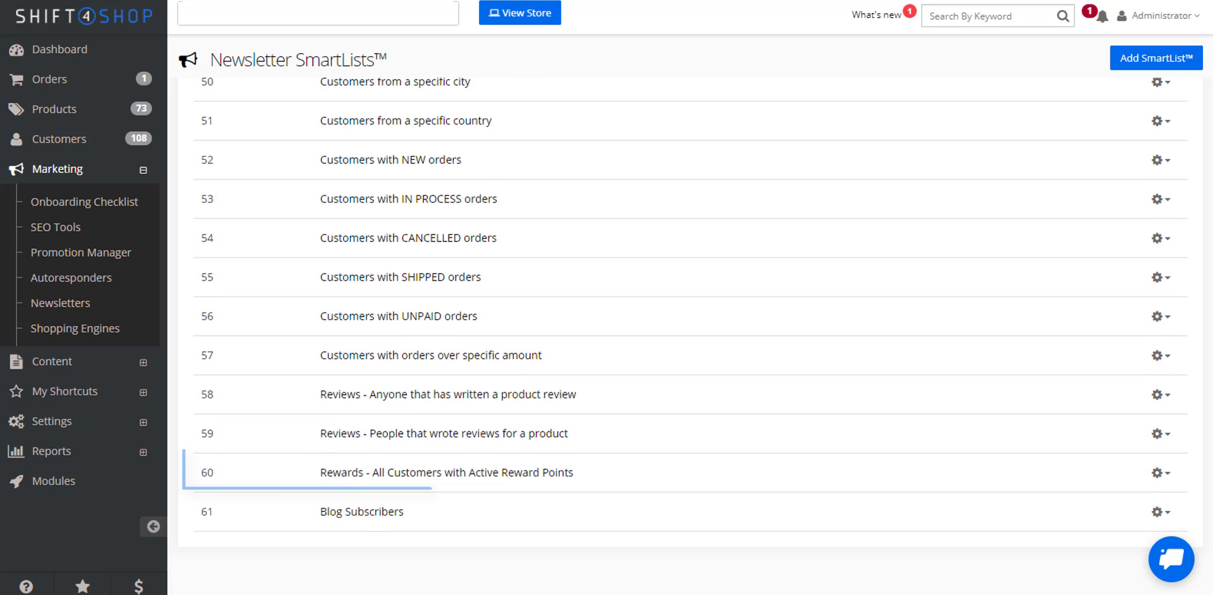
click(446, 473)
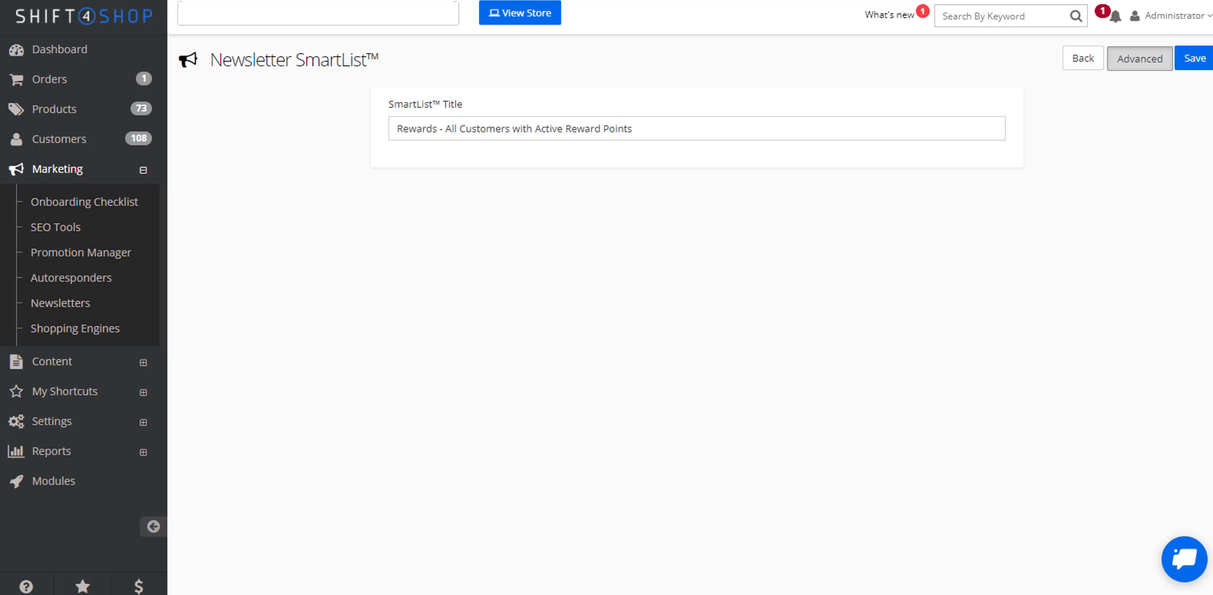
Step: Show the SmartList's SQL statement and select the minimum points value in its HAVING clause
click(1139, 57)
click(598, 231)
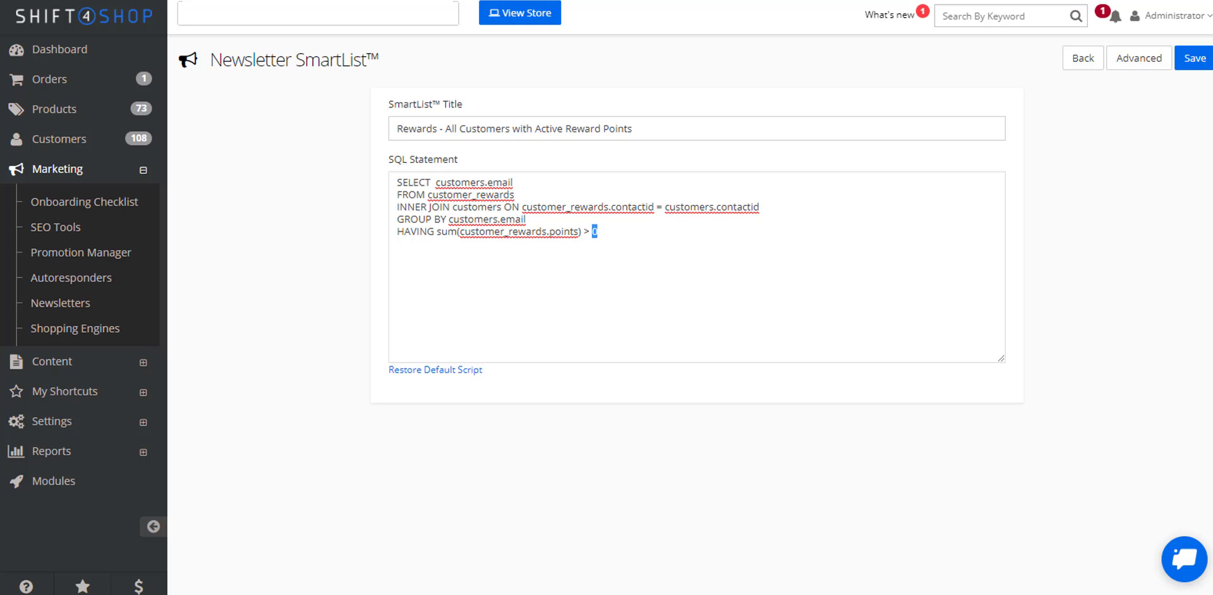
text(0)
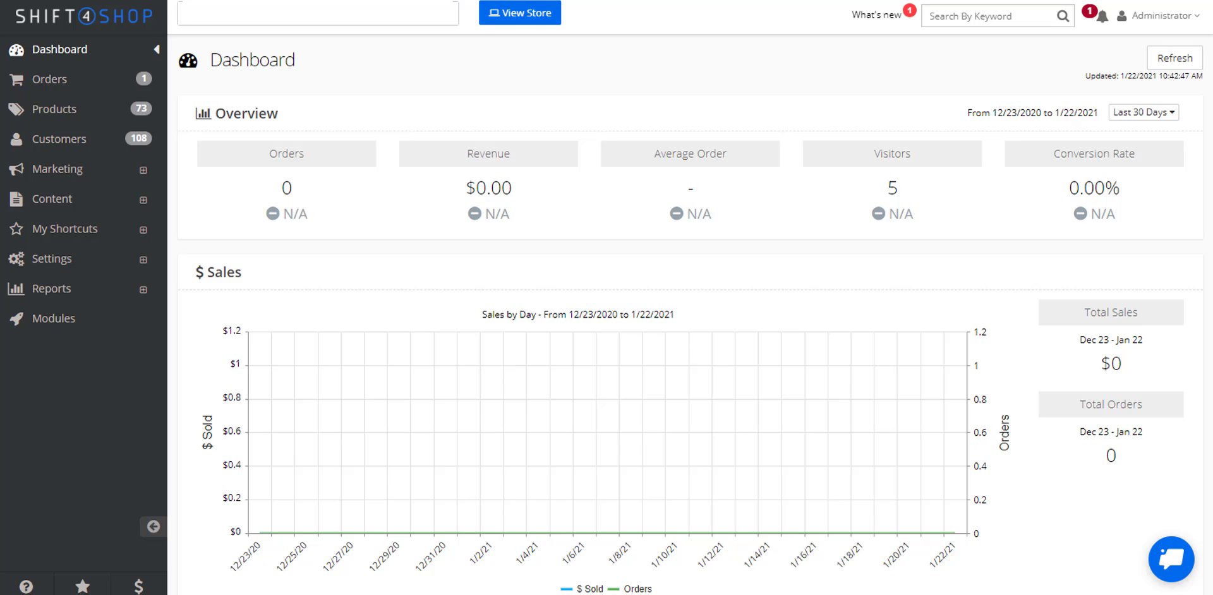
Step: Search the modules for "reward" and open the Reward Points For Customers settings at the Custom Event Rewards Widget
click(53, 319)
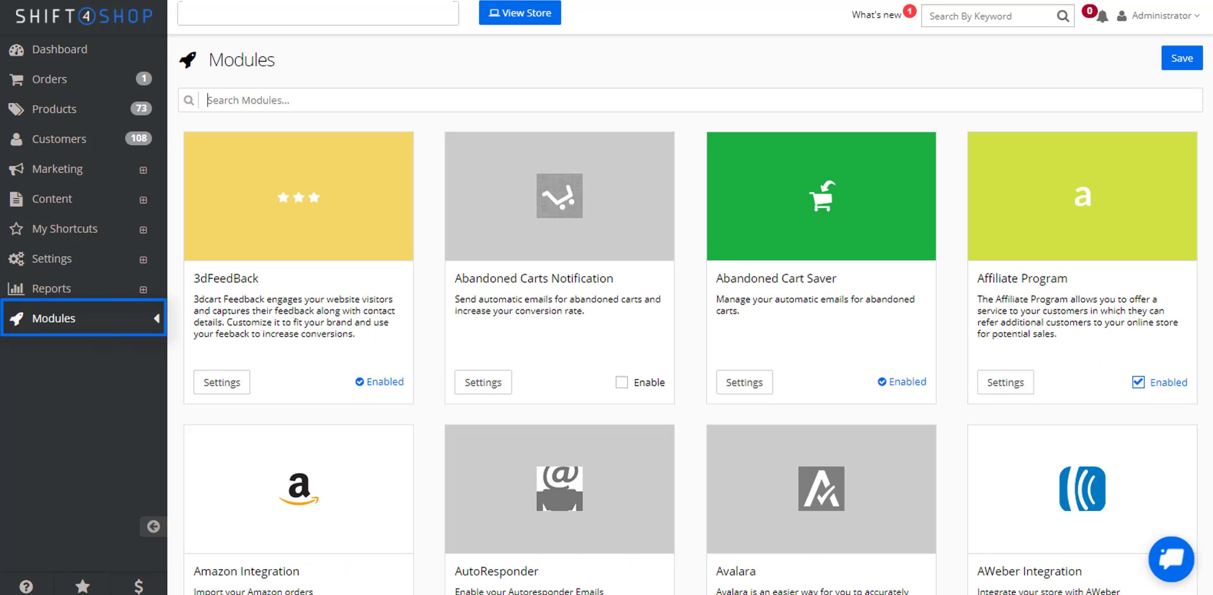
text(reward)
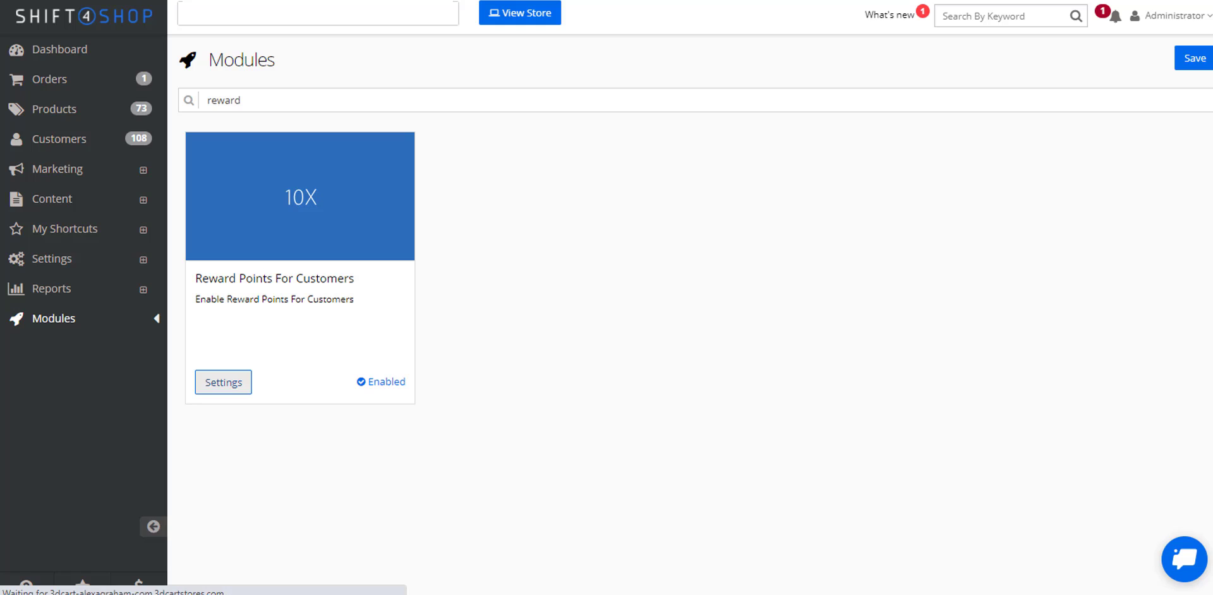
click(223, 383)
scroll(223, 382, down, 5)
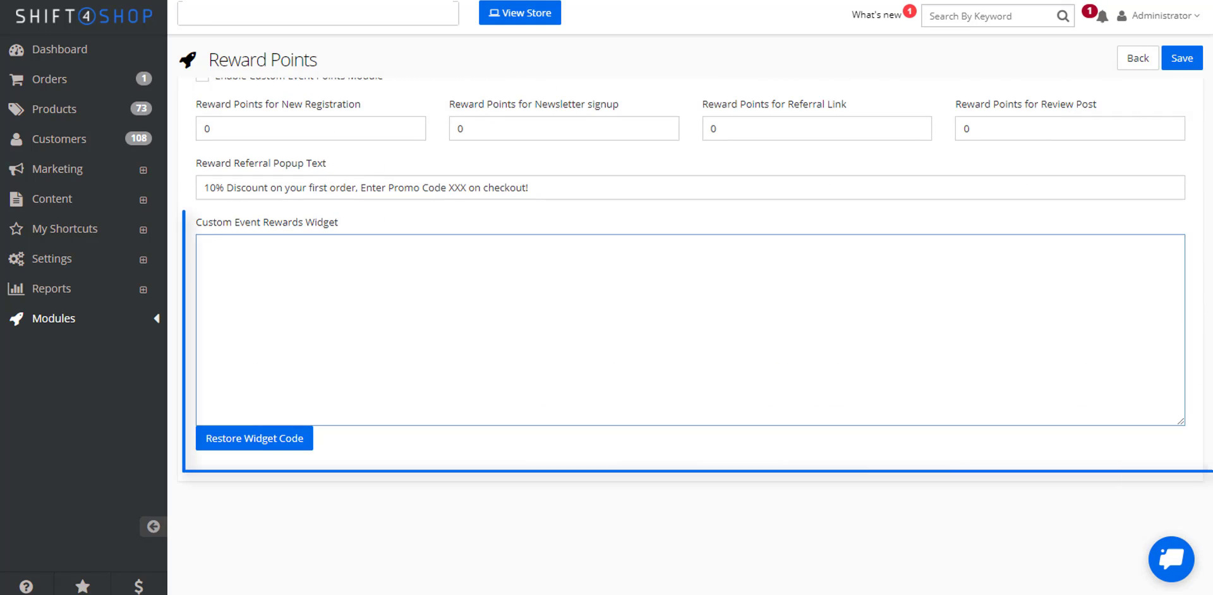
Step: Restore the default code of the Custom Event Rewards Widget and look through the script
click(255, 438)
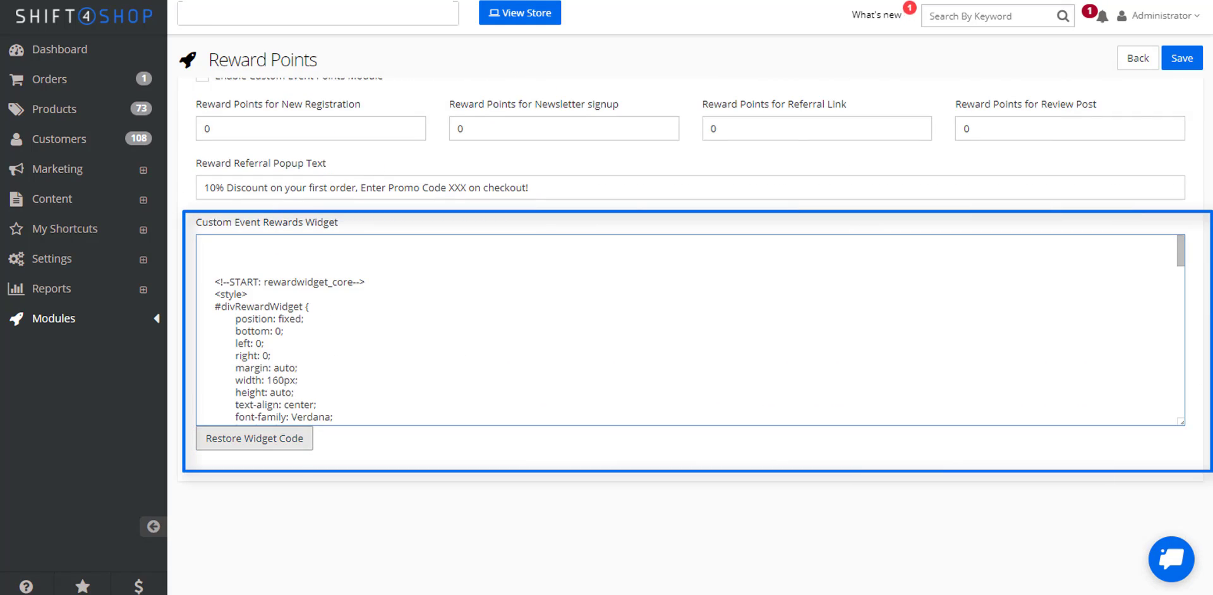
scroll(690, 329, down, 10)
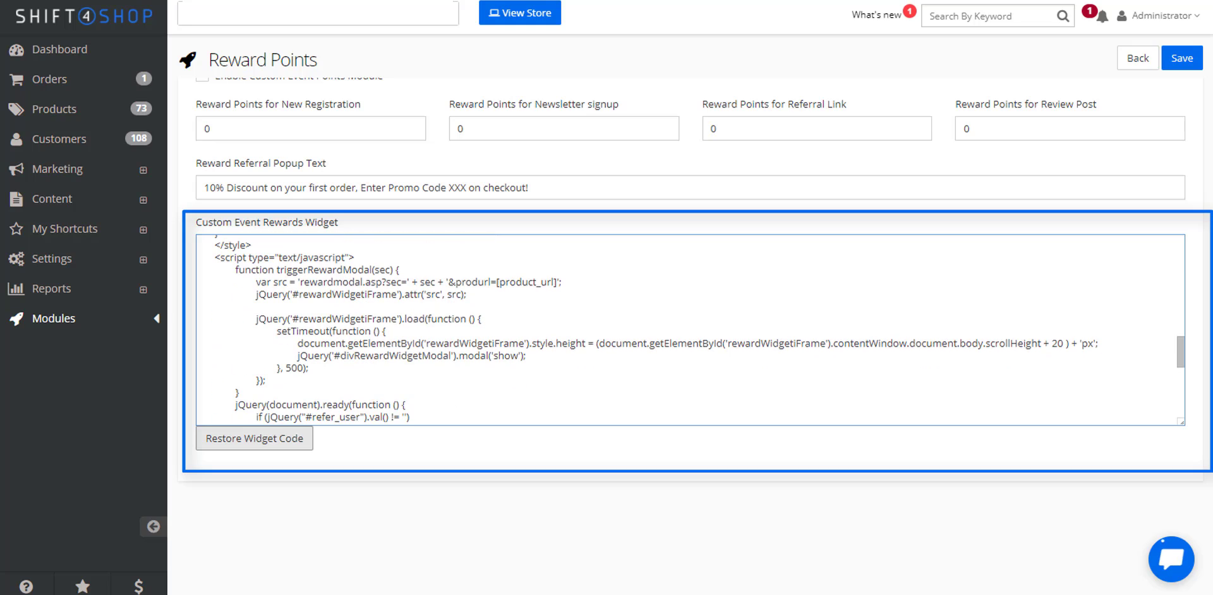
scroll(690, 330, down, 8)
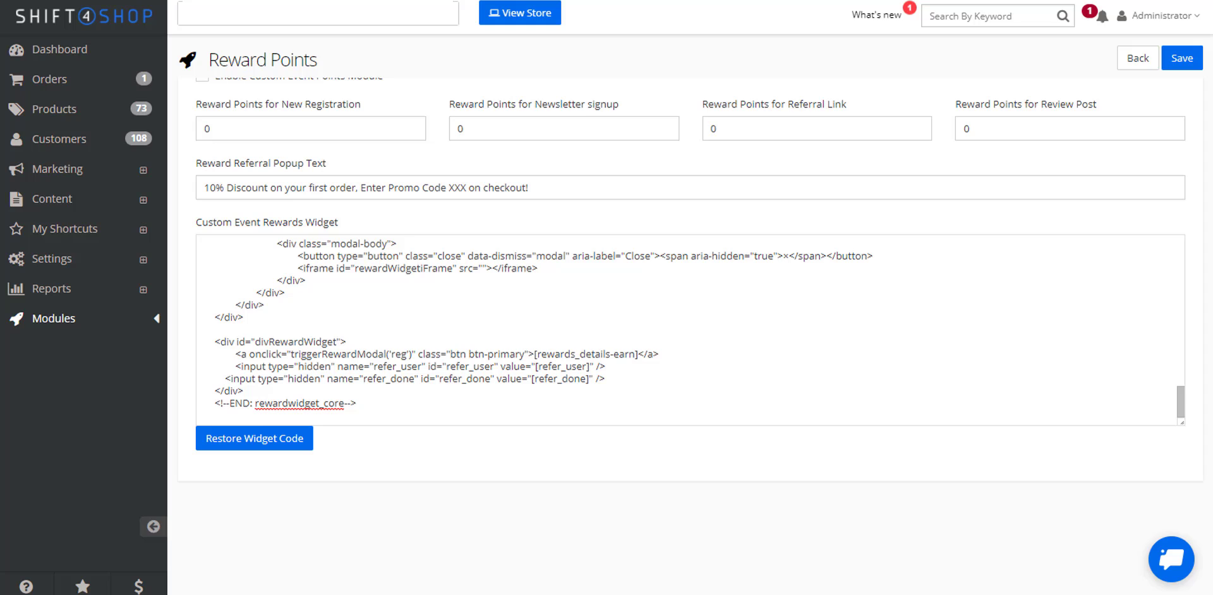
scroll(690, 329, up, 10)
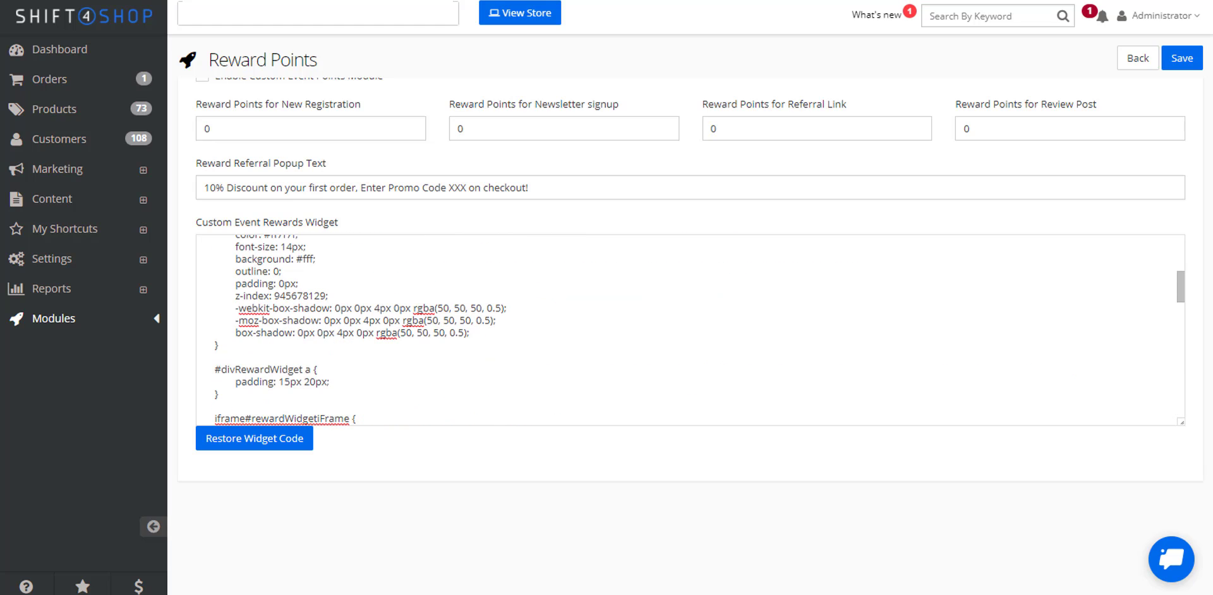